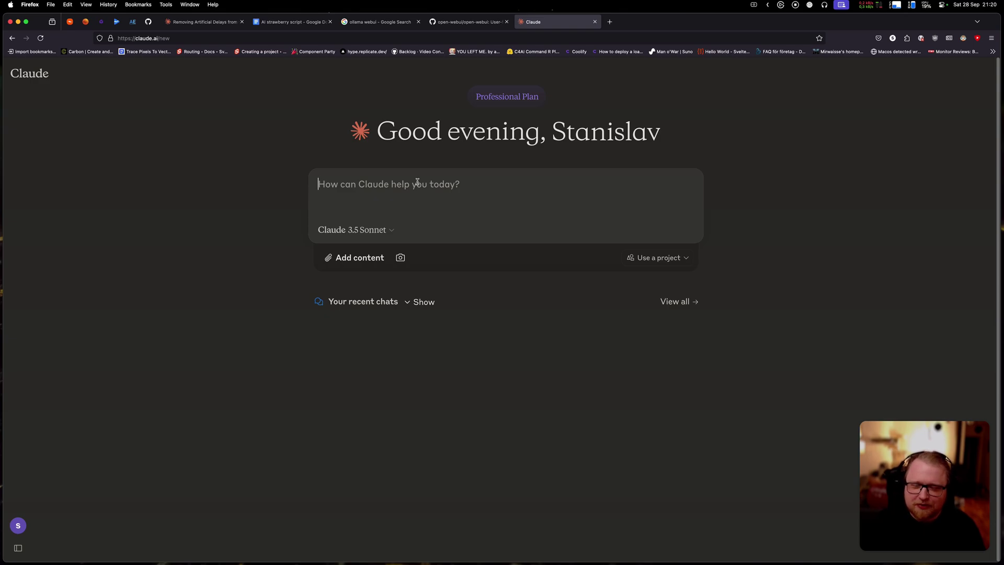
Ask Claude how many r's are in 'strawberry', enlarge the page, and select the question.
text(How many "r" are in the word strawberry?)
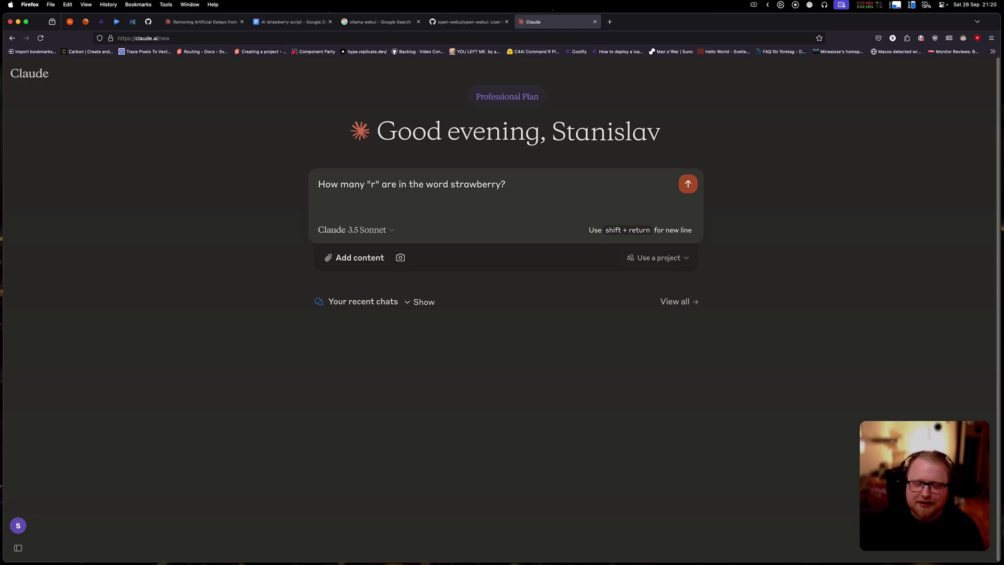
key(Return)
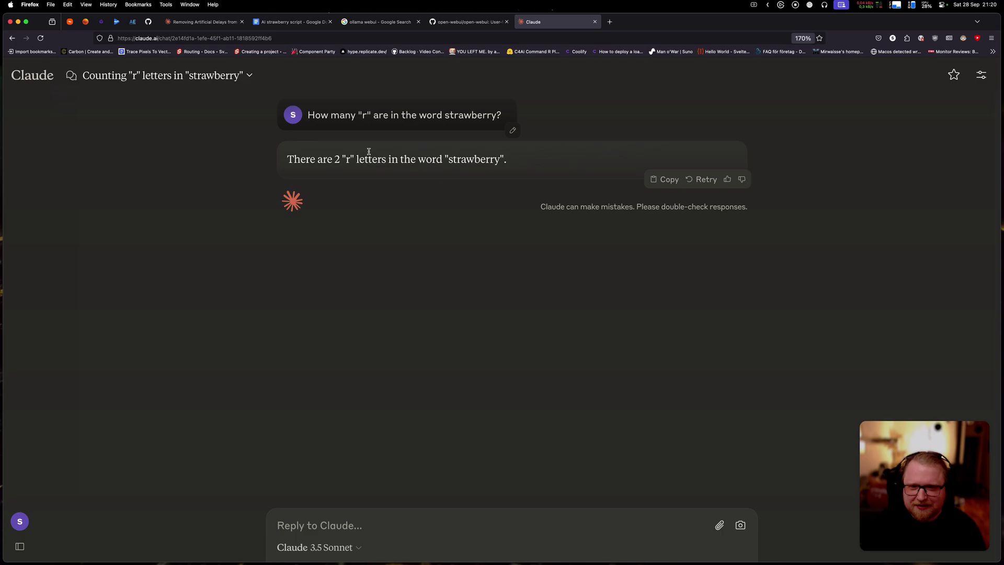
key(super+equal)
key(super+equal)
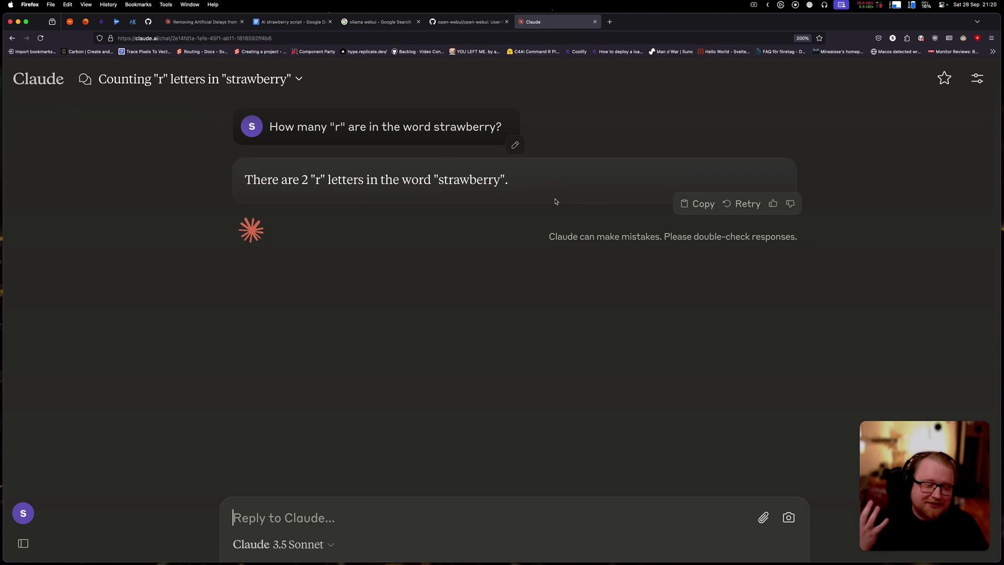
triple_click(406, 124)
key(super+c)
In a new Claude chat, resend the strawberry question asking for step-by-step chain-of-thought reasoning.
key(super+k)
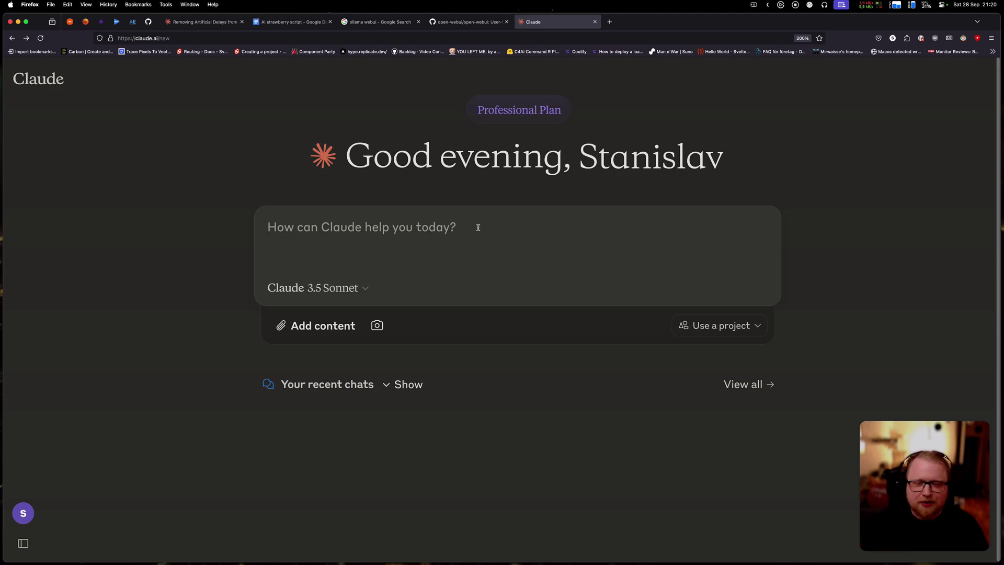
key(super+v)
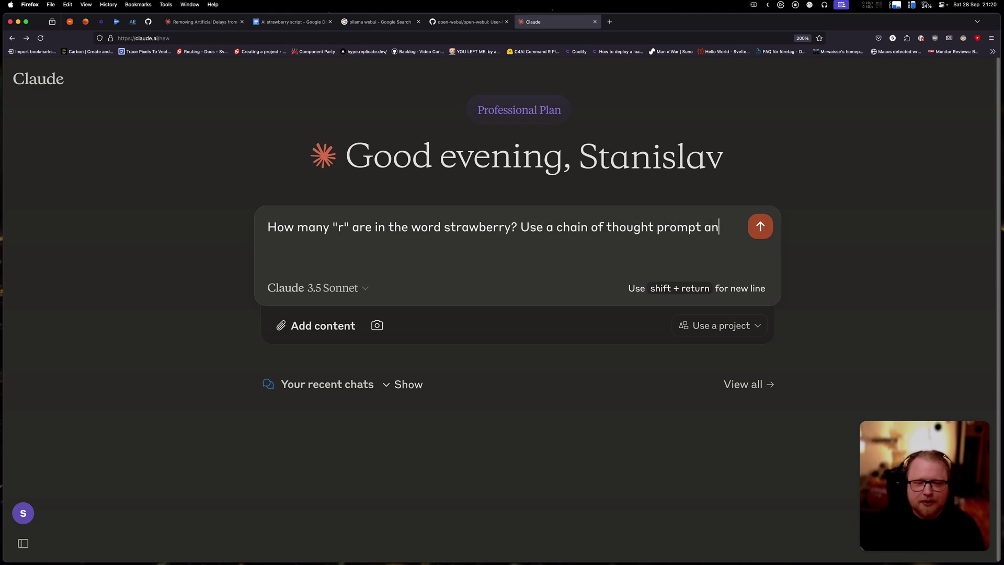
text(d break the problem down step by step before answering.)
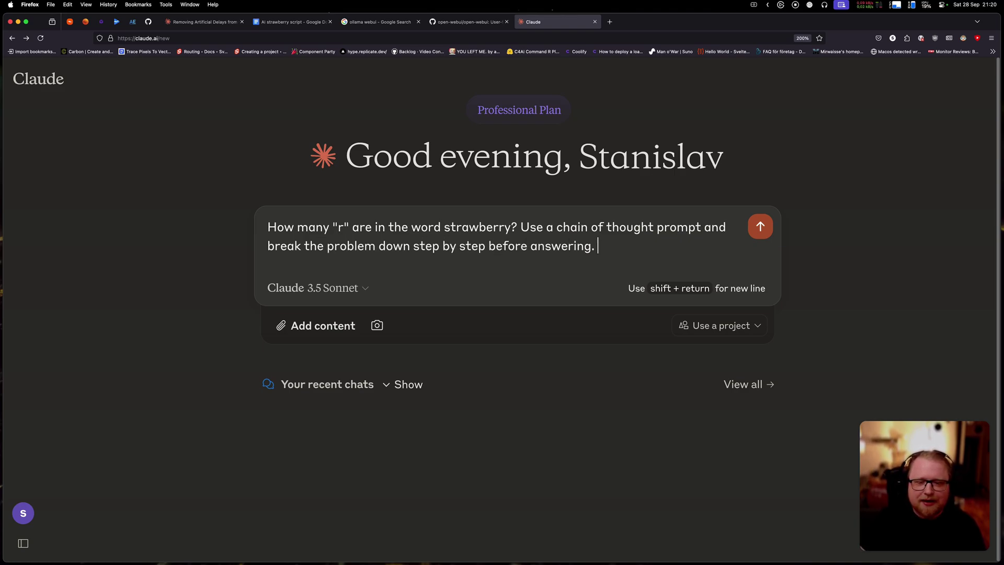
key(Return)
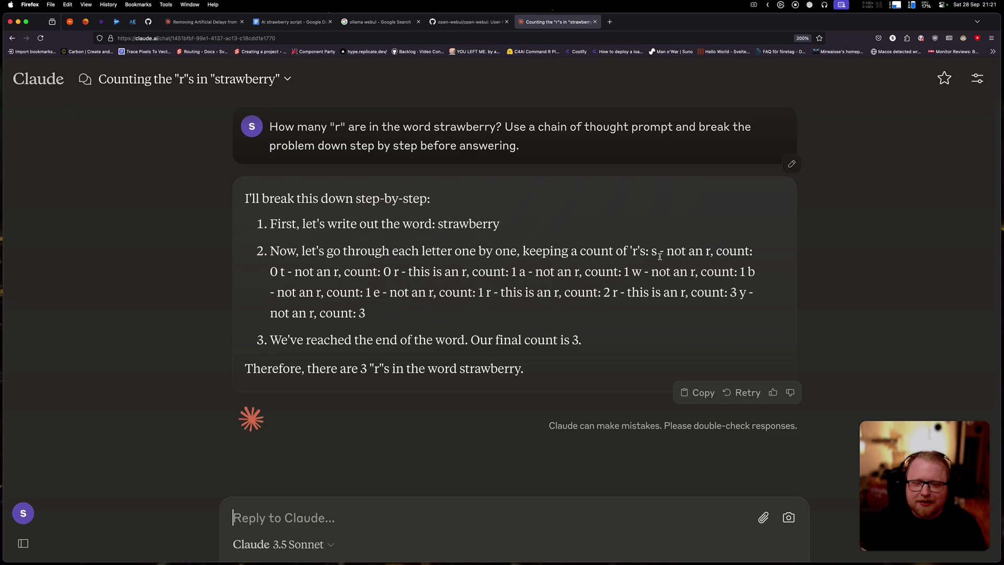
Highlight Claude's answer of 3 r's, clear the selection, and go back to the new-chat page.
drag(357, 370, 390, 372)
click(458, 341)
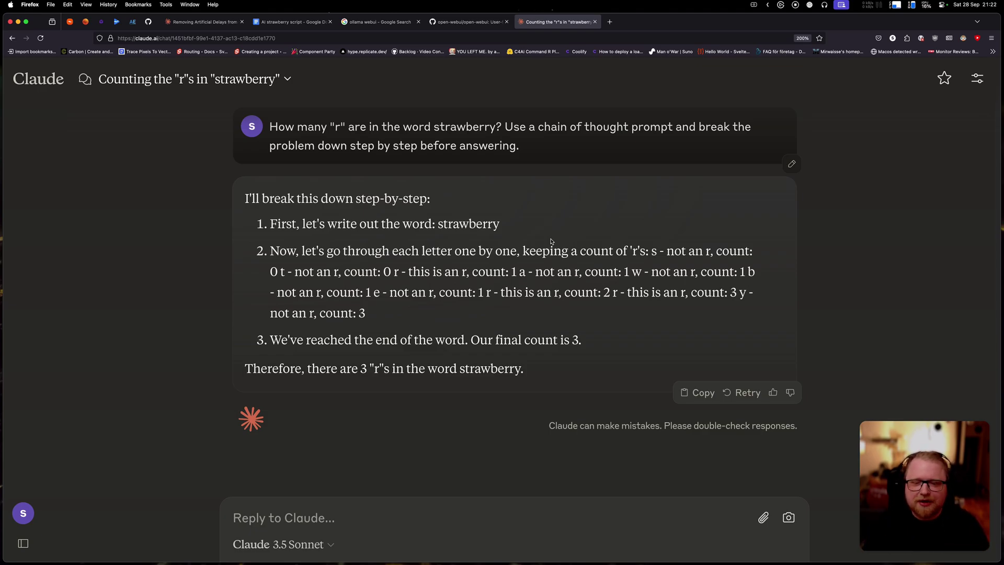
key(super+Left)
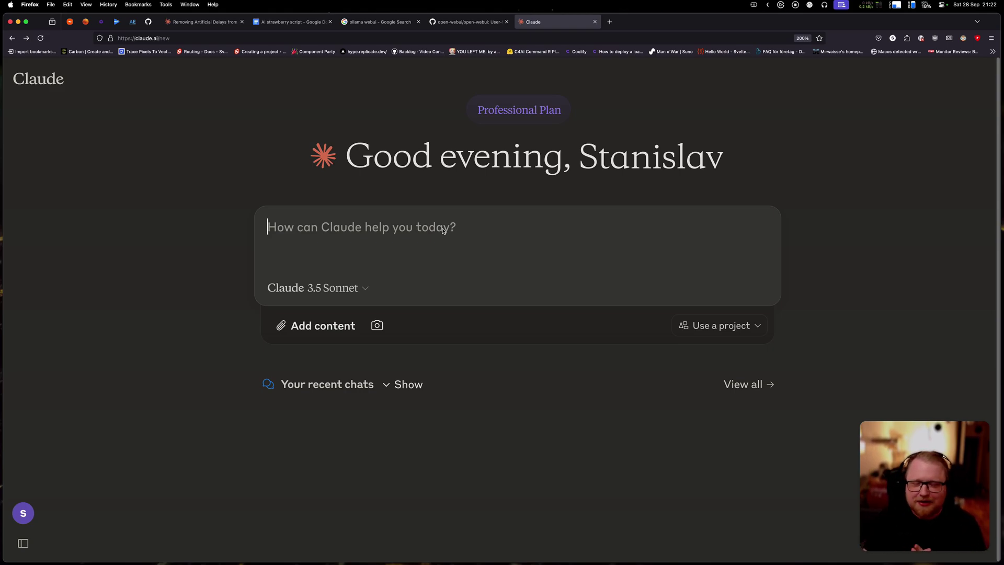
Ask Claude for a chain-of-thought letter-counting prompt, then request a list-style rewrite.
text(Can you write a chain of thought prompt for an AI model, to calculate the occurence of a specific letter in a word. Make sure to break it down step by step in a logical fashion, the model should exam)
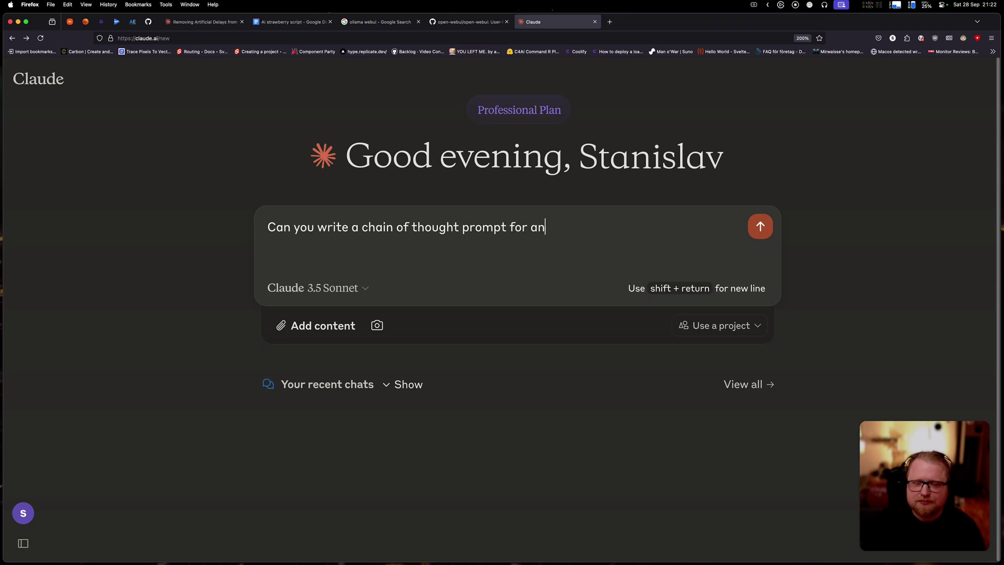
text(ine each letter and track the total count continuously. Write the prompt for me with an example word like "pineapple". Provide the pineapple example)
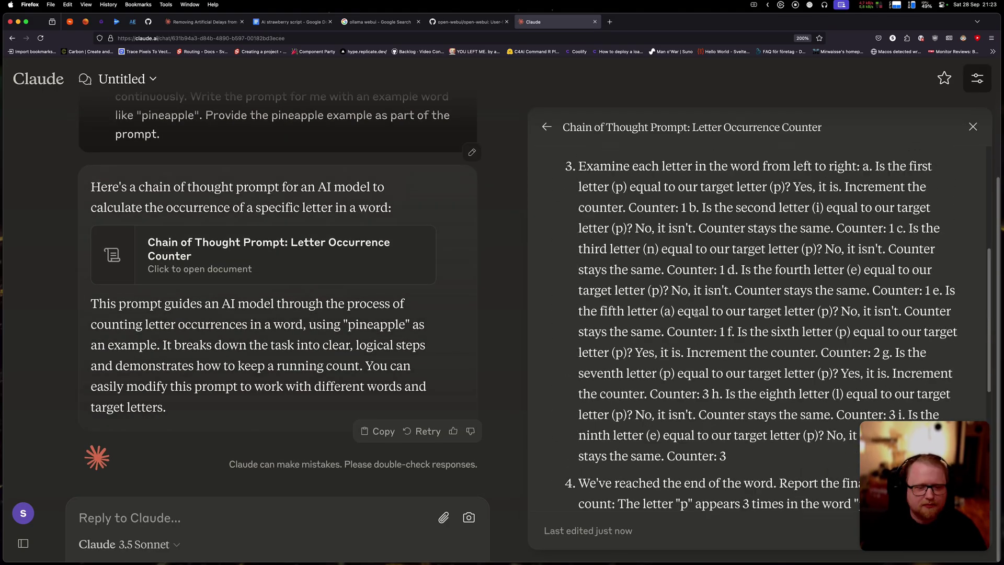
text(Can you re)
key(BackSpace)
key(BackSpace)
key(BackSpace)
key(BackSpace)
key(BackSpace)
key(BackSpace)
key(BackSpace)
key(BackSpace)
key(BackSpace)
key(BackSpace)
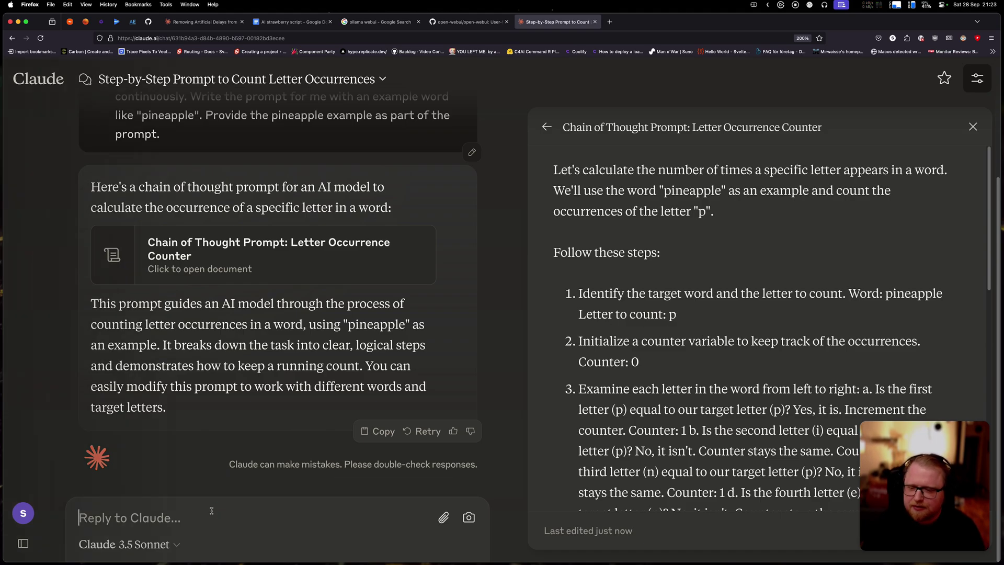
text(C)
key(BackSpace)
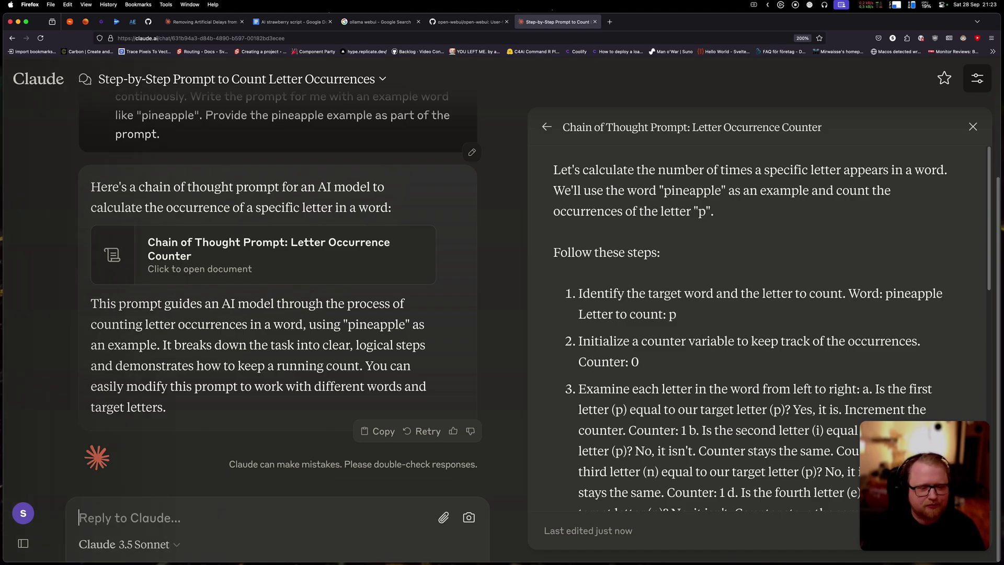
text(Can you rewrite this prompt more like" you are going to calculate..." and when counting eac)
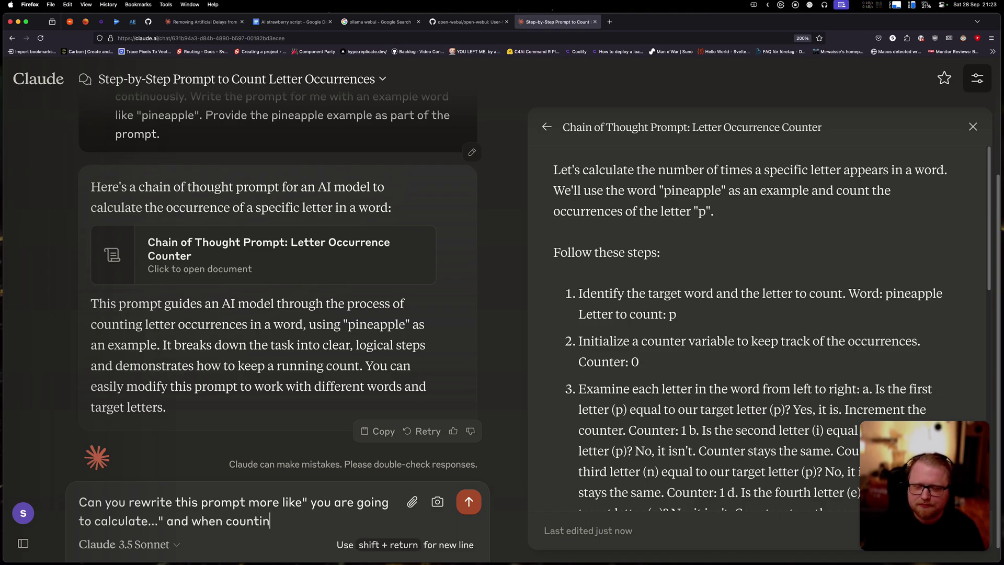
text(h letter let's make it into a list.)
key(Return)
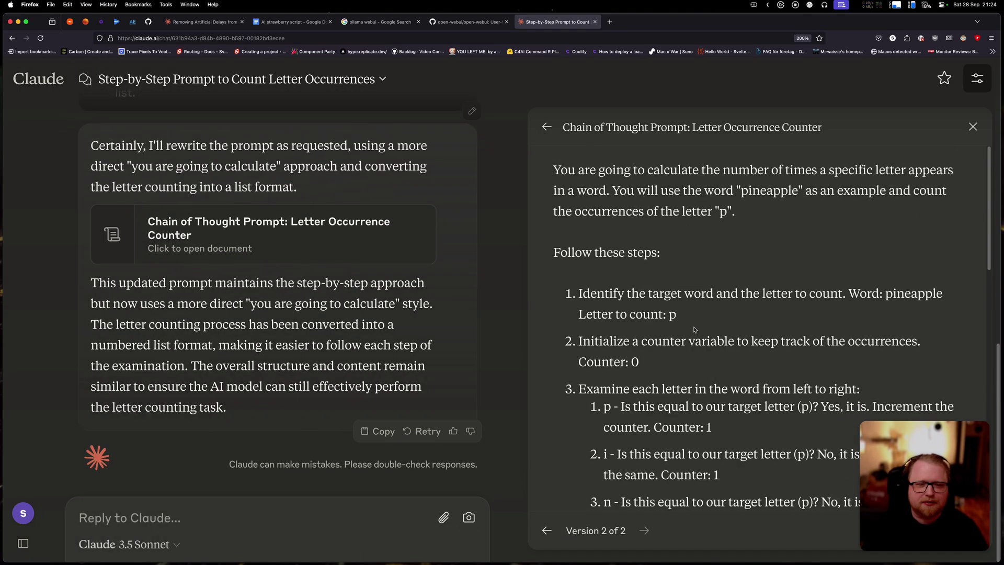
Copy the rewritten list prompt from Claude's artifact and switch to Open WebUI.
scroll(694, 329, down, 5)
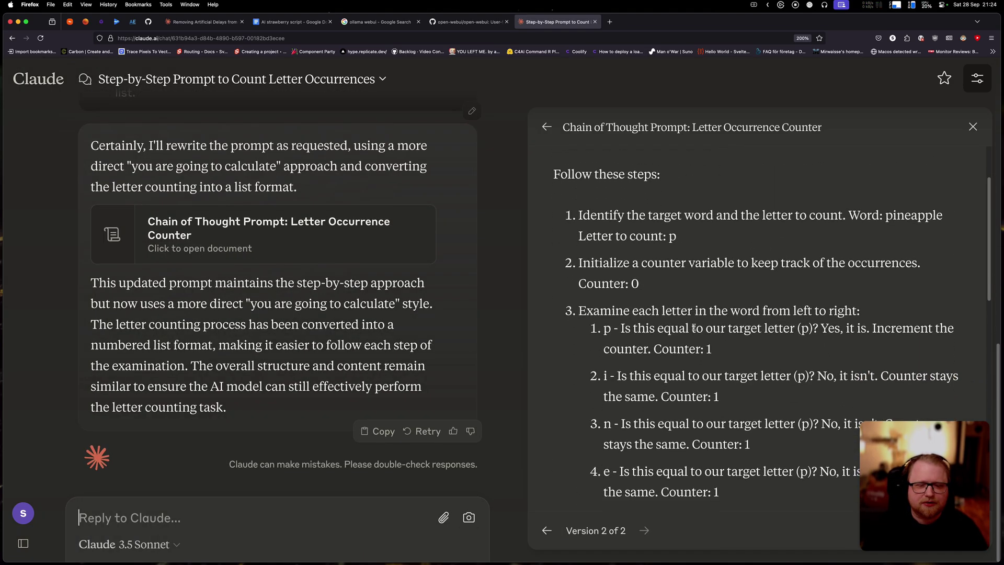
scroll(761, 371, up, 5)
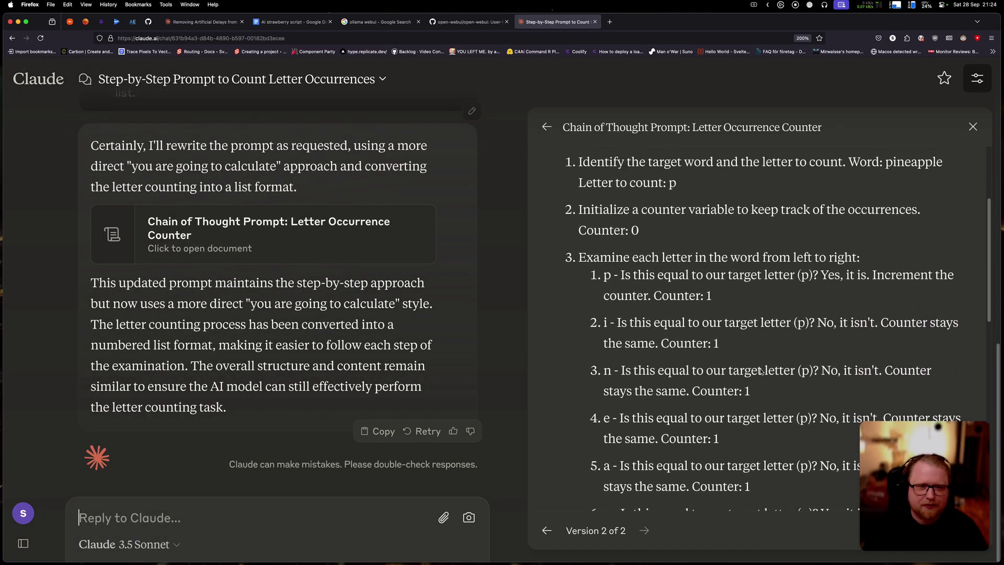
scroll(761, 372, down, 15)
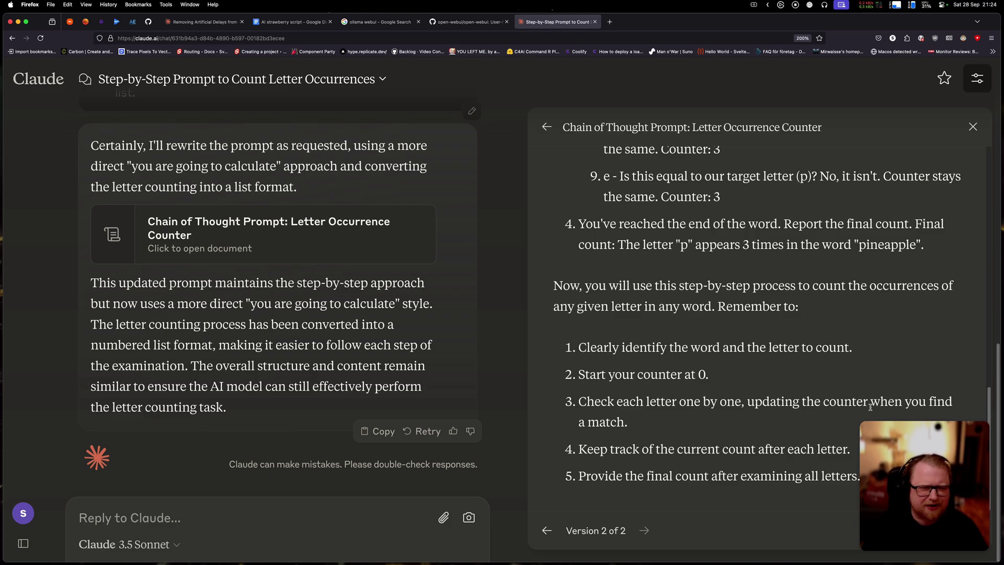
drag(905, 452, 898, 217)
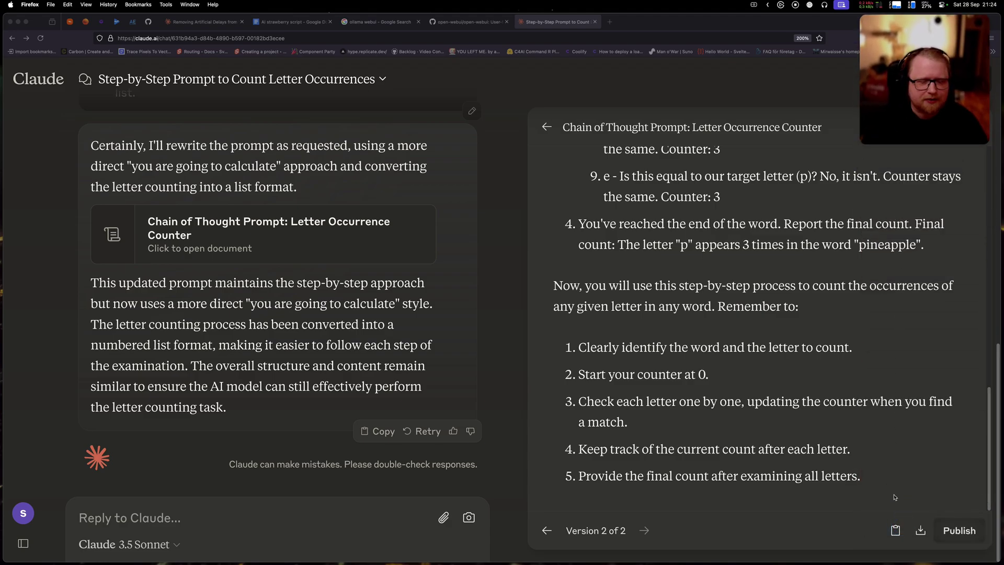
click(896, 530)
click(895, 530)
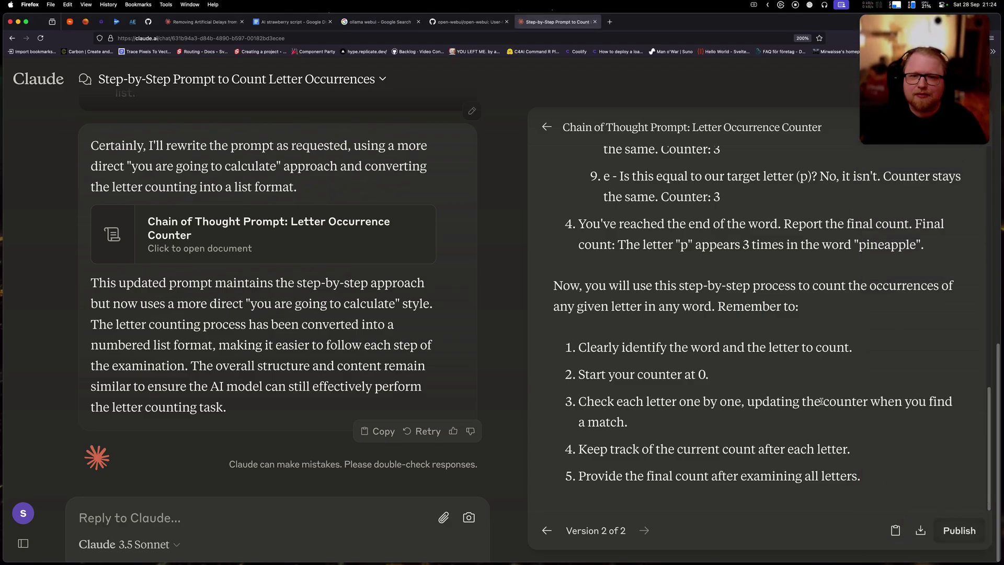
key(super+Tab)
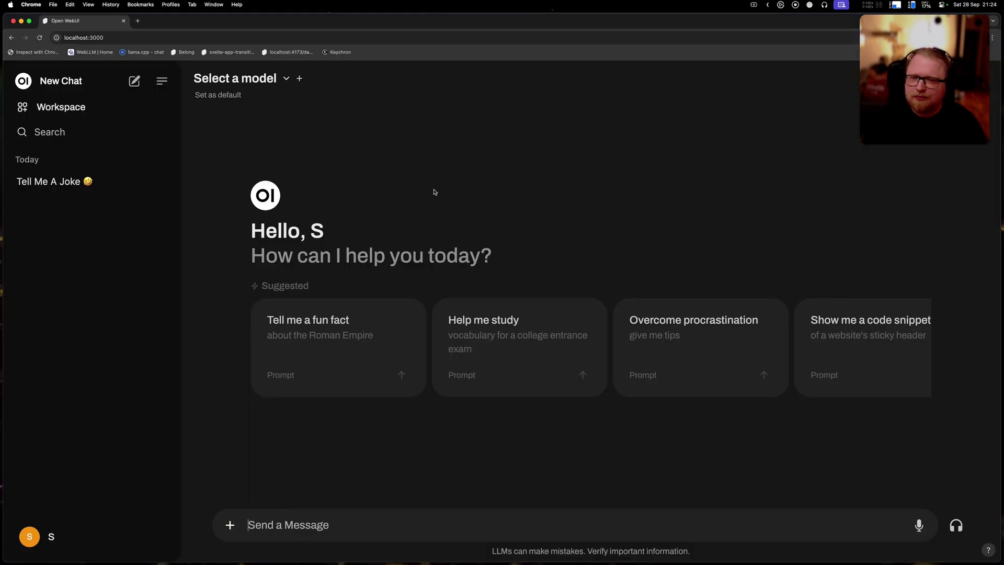
Choose llama3.1:8b-instruct-q6_K, paste the counting prompt plus the strawberry question, then select it all.
click(286, 79)
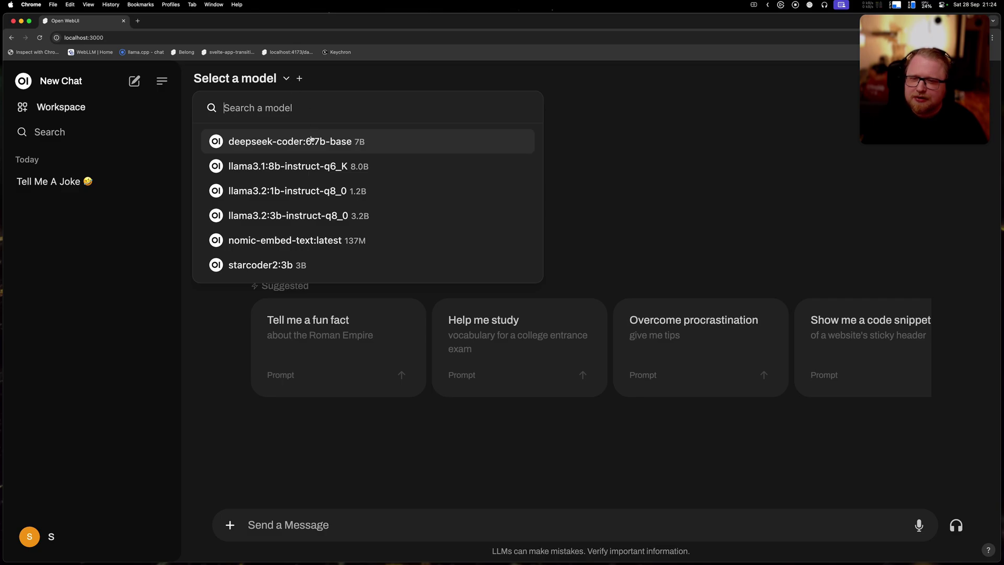
click(312, 167)
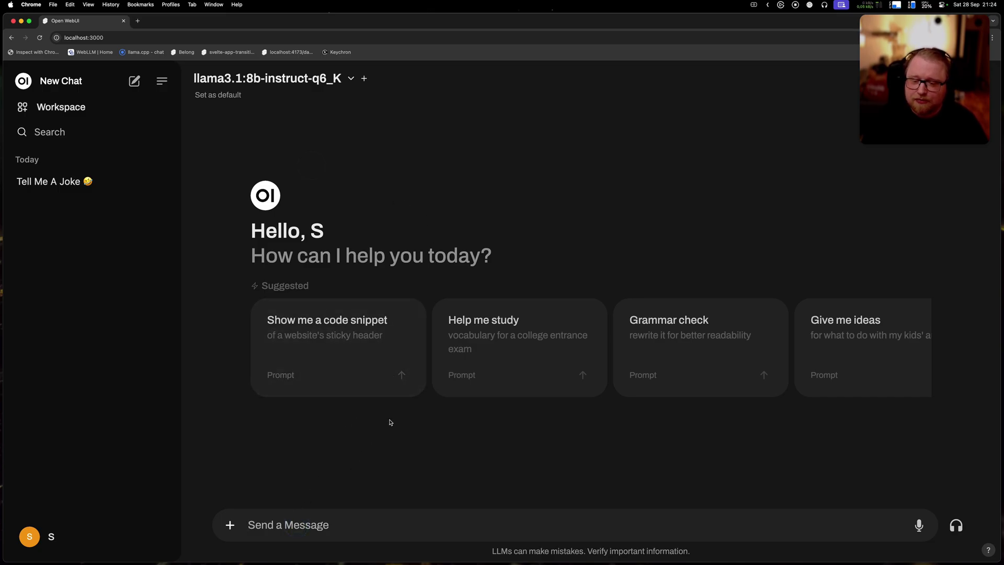
key(super+v)
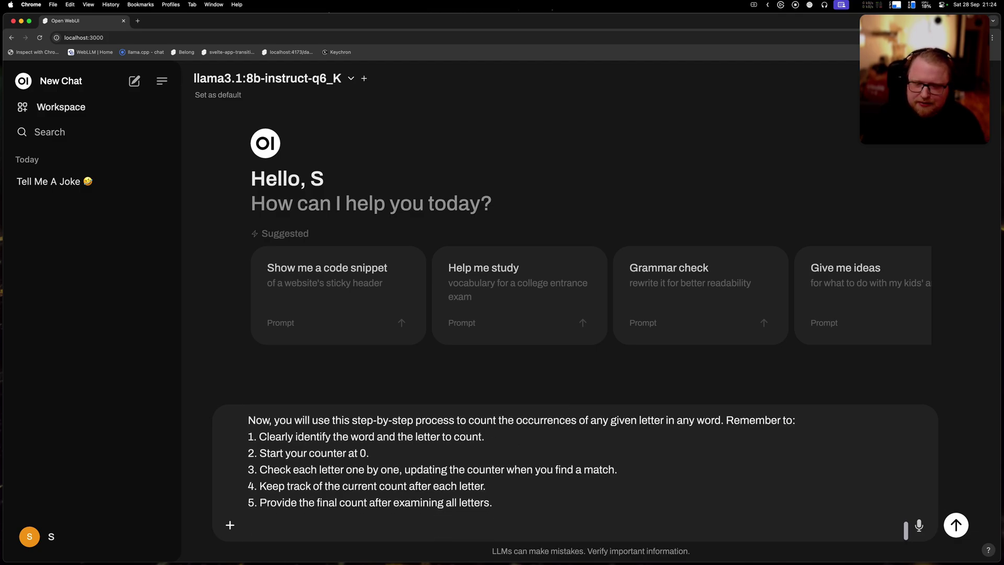
text(Now, can you c)
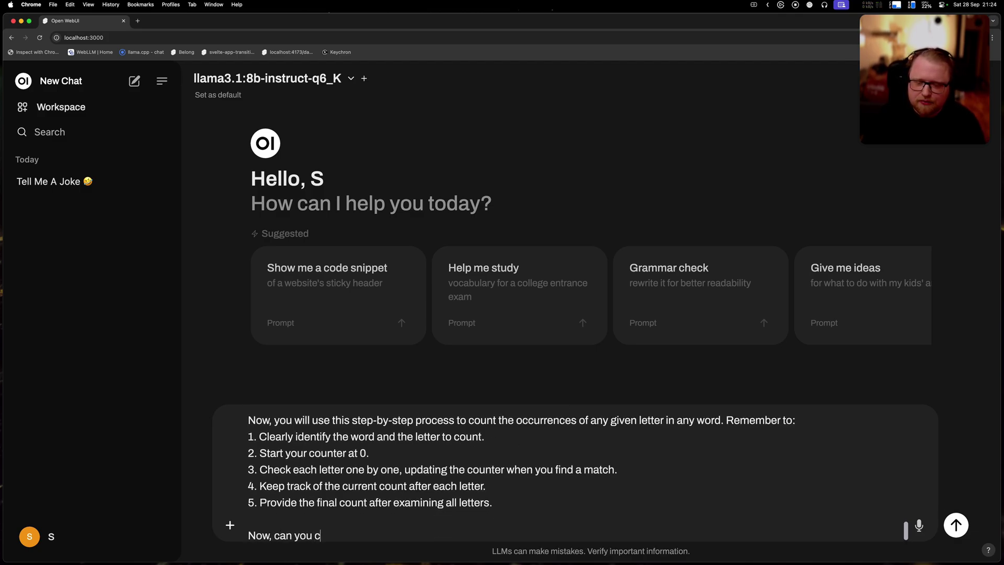
text(ount the number)
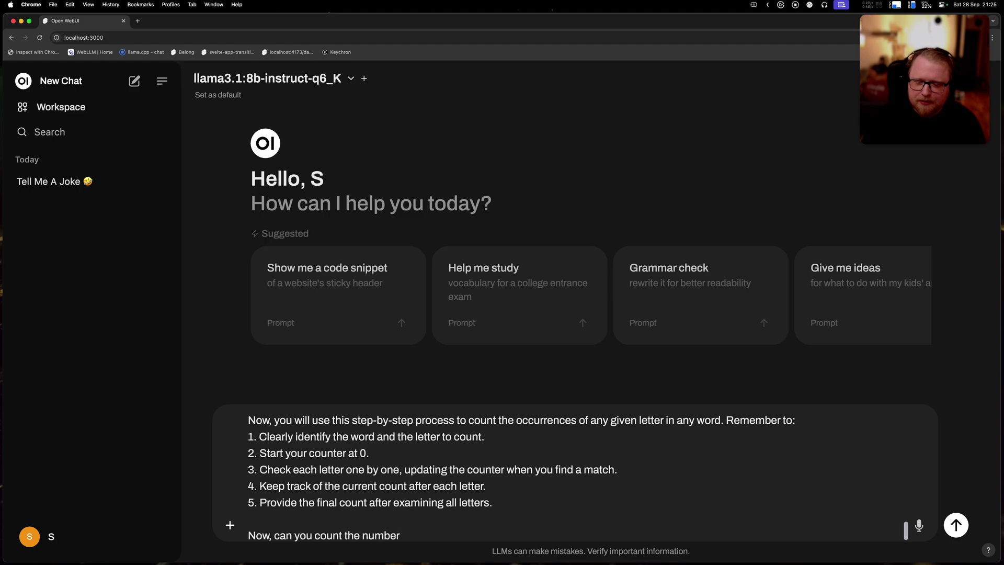
text( of the letter "r")
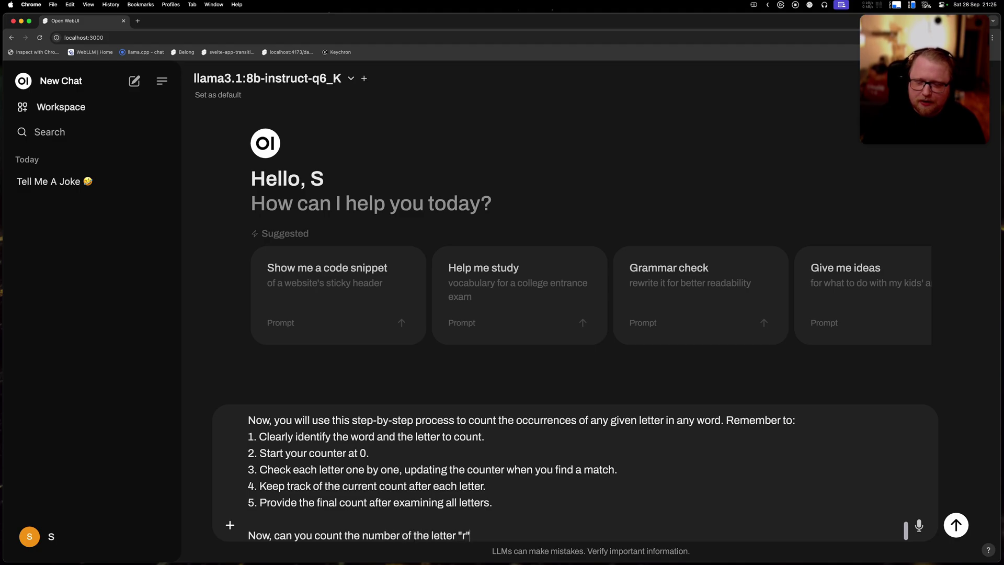
text( in the word "strawberry")
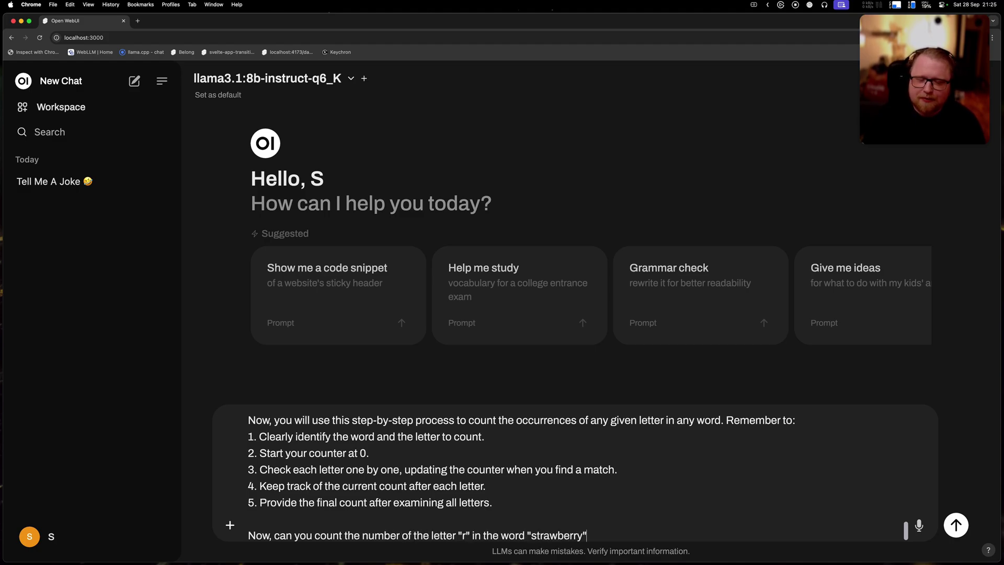
key(super+a)
key(super+c)
Delete the pasted prompt, then add and remove a second model slot.
key(BackSpace)
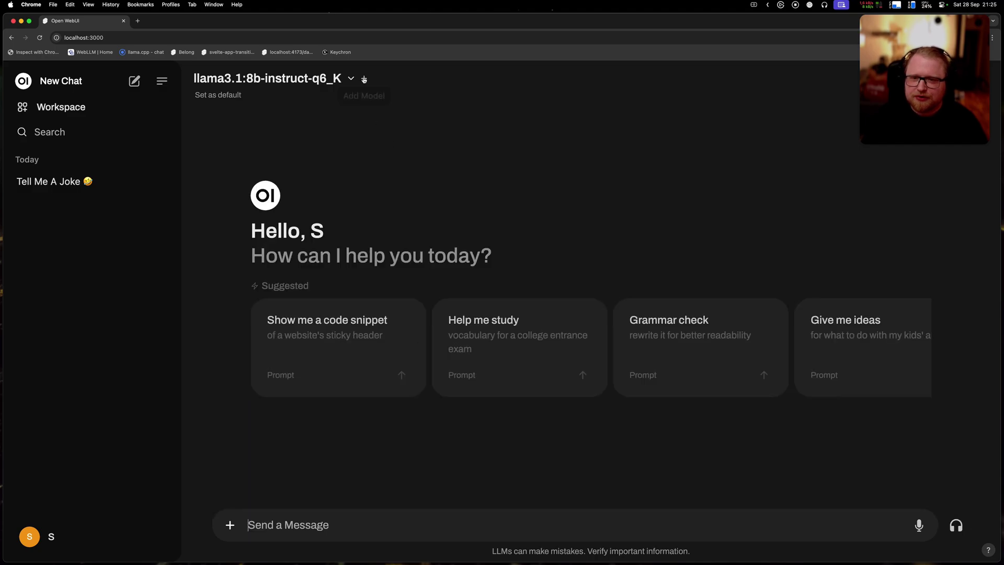
click(364, 79)
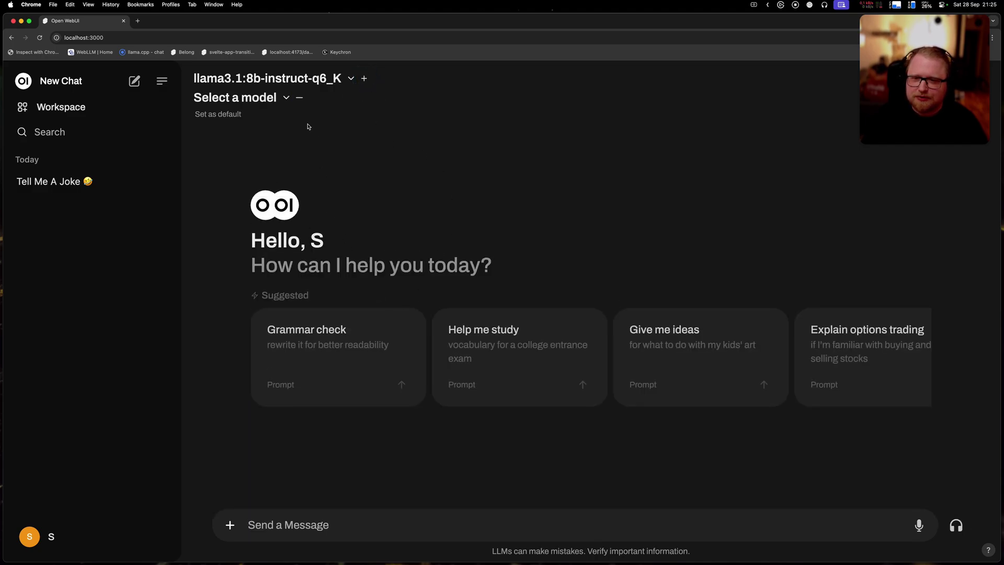
click(286, 98)
click(290, 99)
click(299, 97)
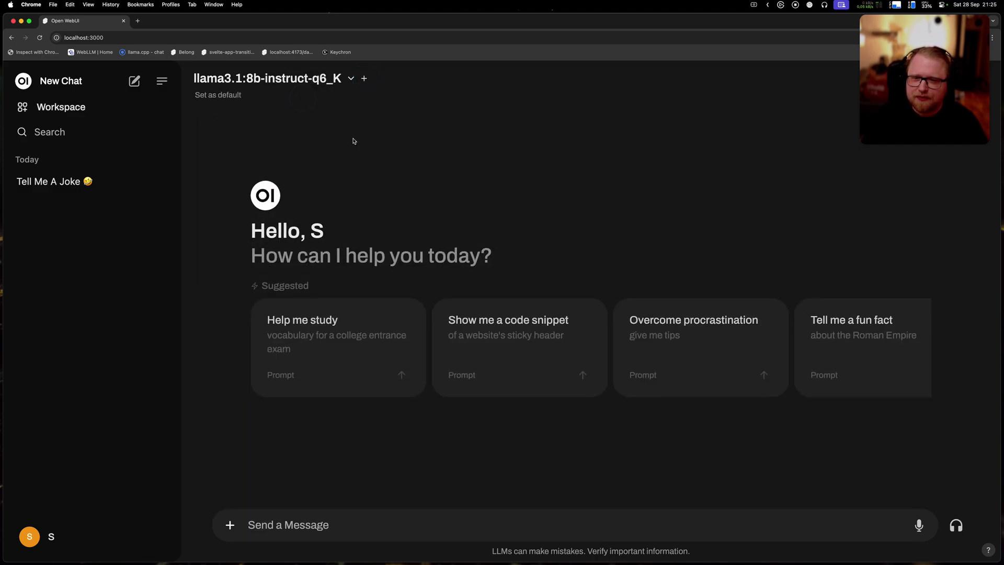
Ask llama3.1:8b-instruct-q6_K 'How many "r" are in the word "strawberry"'.
click(351, 512)
text(How many ")
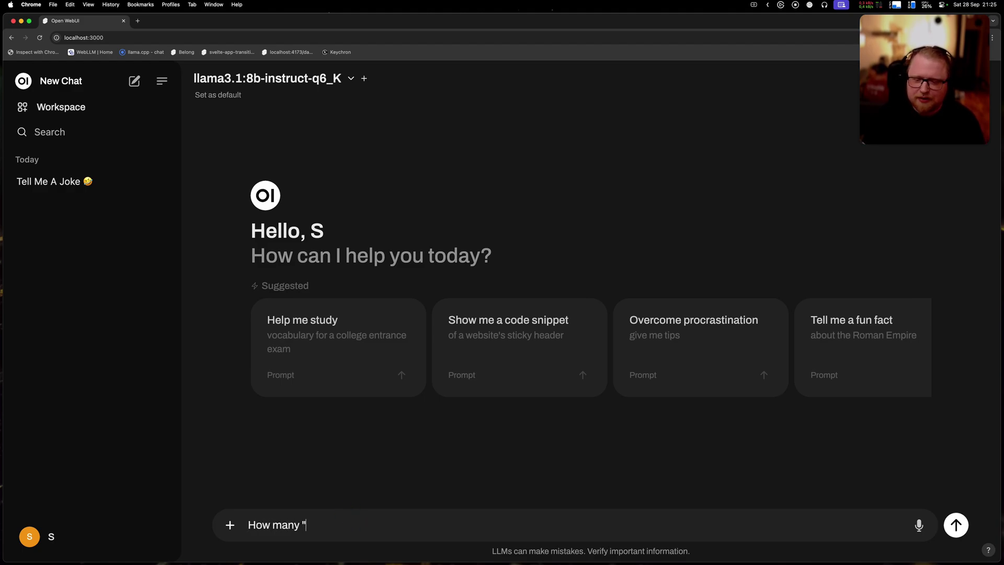
text(r" are ti)
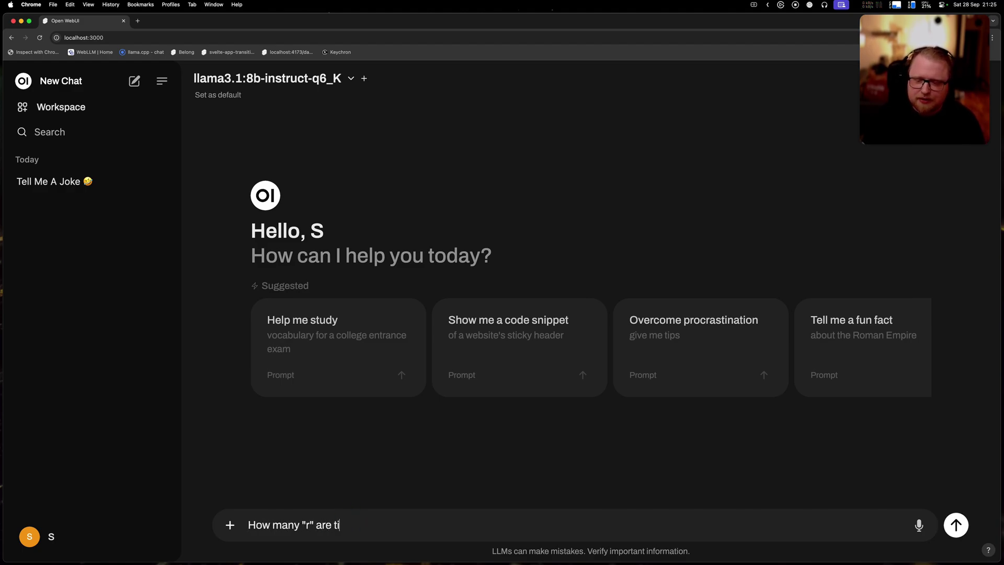
key(BackSpace)
text(in the word Strawber)
key(BackSpace)
key(BackSpace)
key(BackSpace)
key(BackSpace)
key(BackSpace)
key(BackSpace)
key(BackSpace)
key(BackSpace)
text("strawberry")
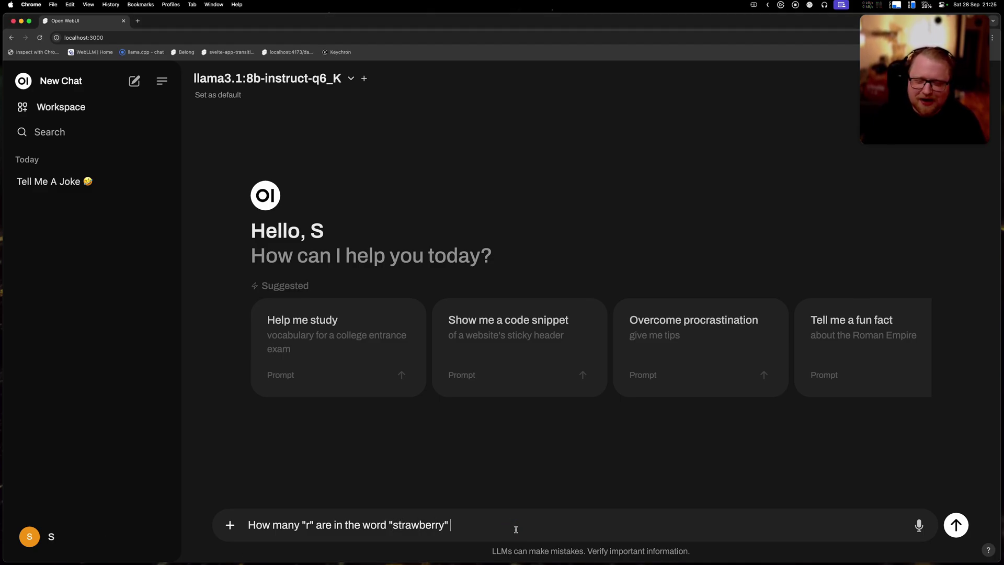
key(Return)
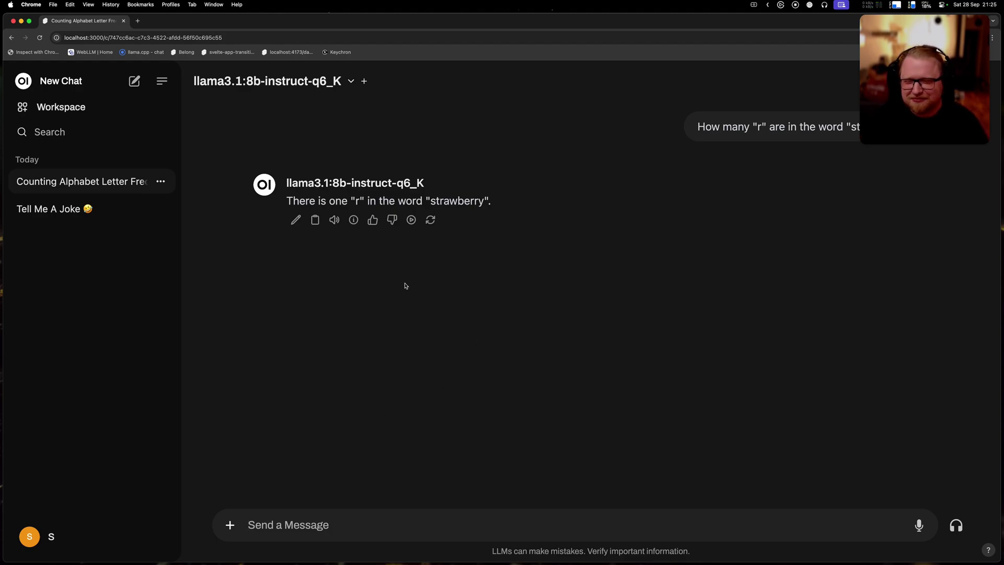
click(365, 80)
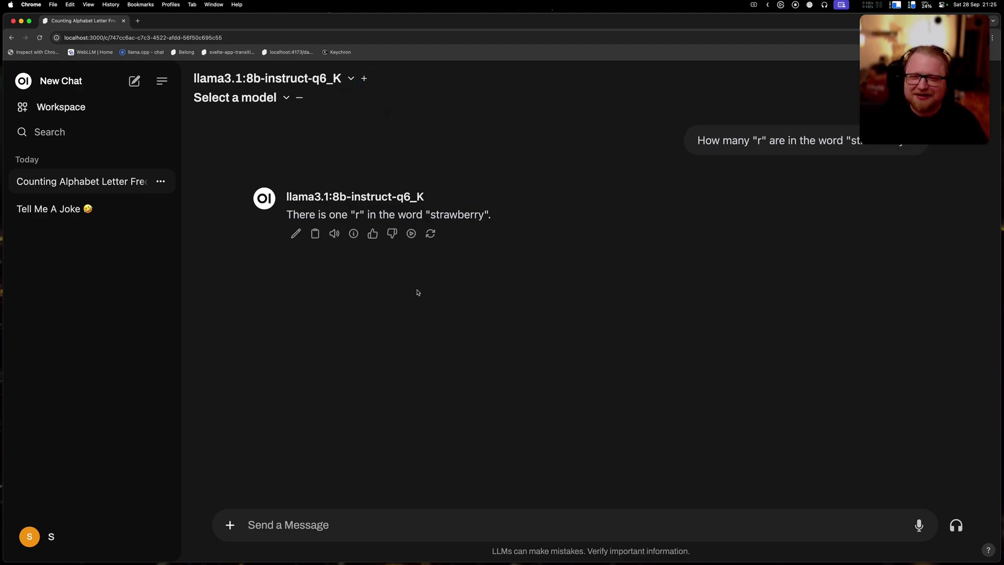
Drop the extra model slot and send the step-by-step counting prompt to llama3.1:8b in a new chat.
click(299, 98)
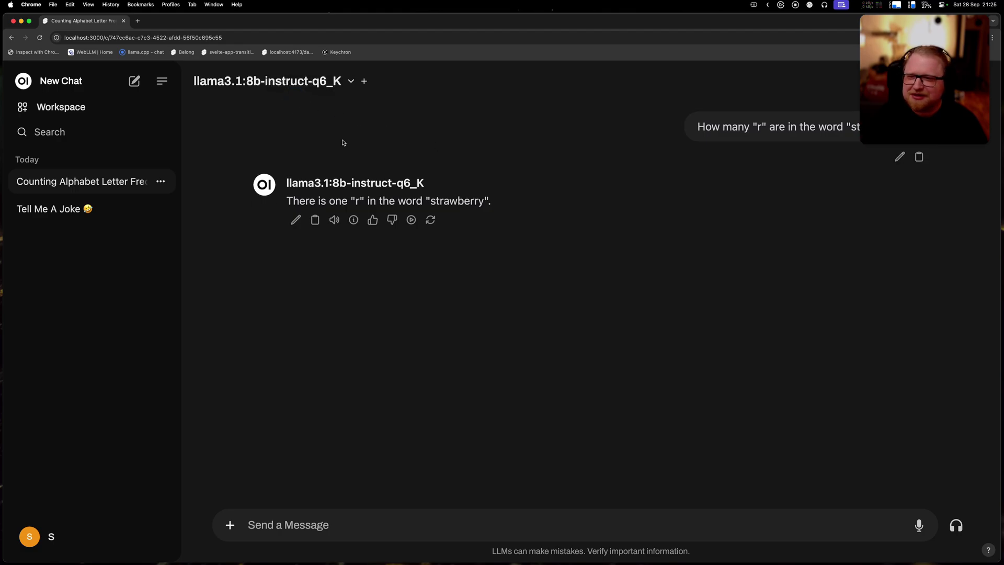
click(135, 81)
key(super+v)
key(Return)
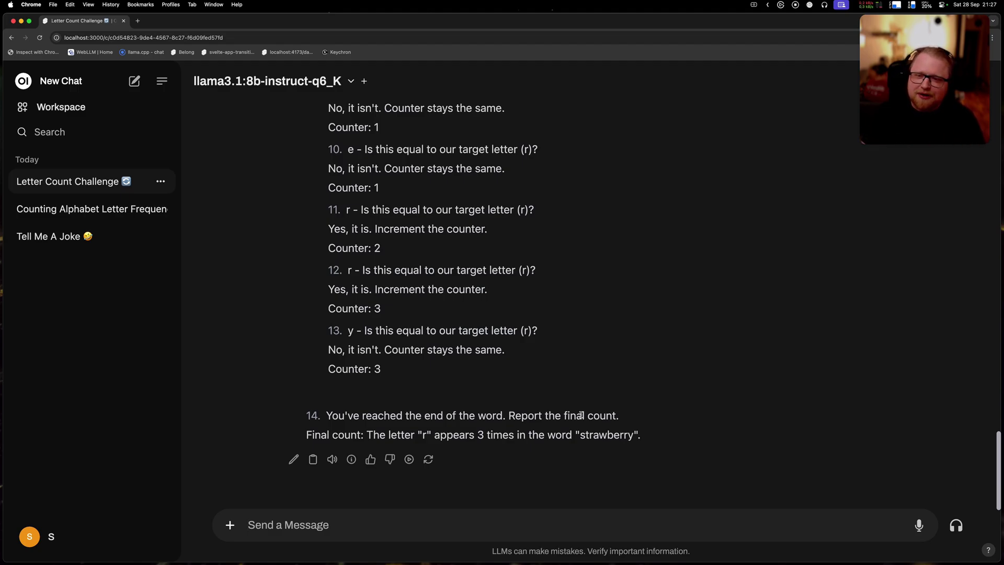
Switch the model to llama3.2:3b-instruct-q8_0 and start a fresh empty chat.
click(336, 82)
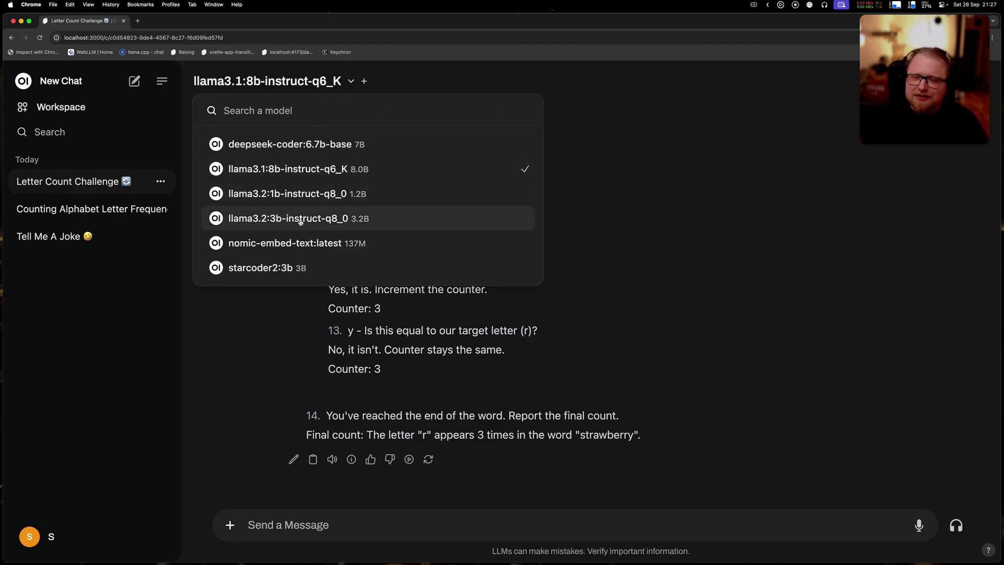
click(341, 224)
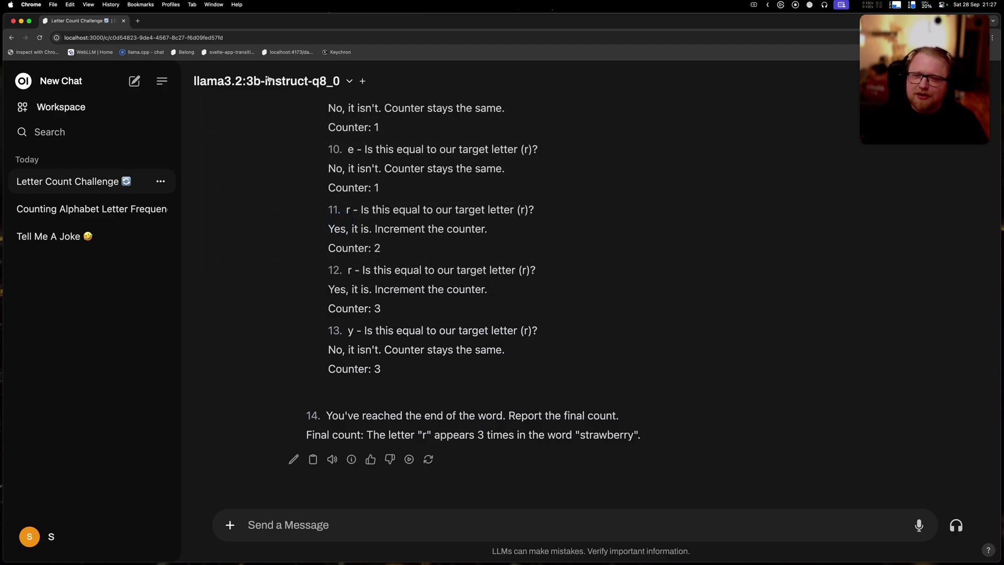
click(363, 81)
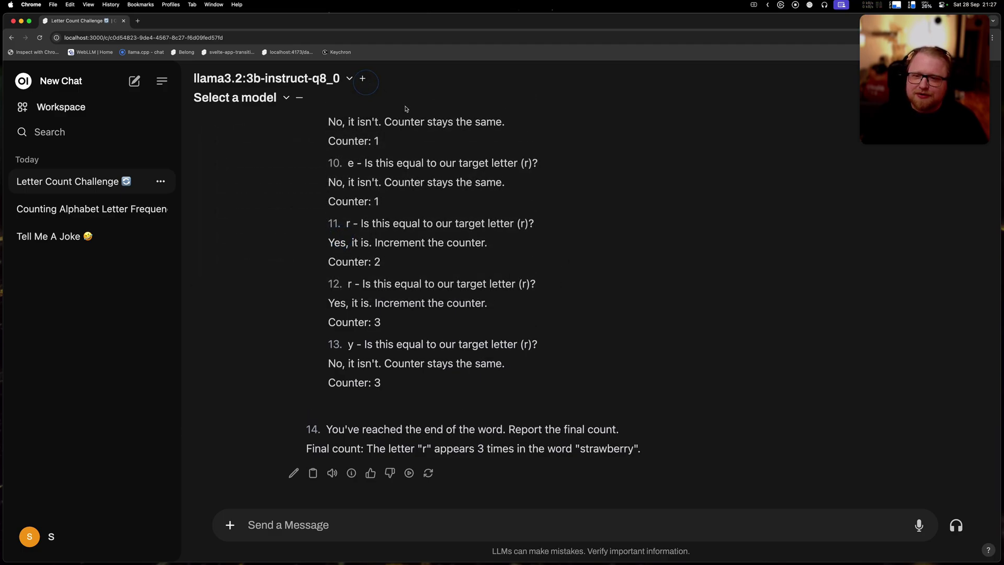
click(302, 98)
click(350, 82)
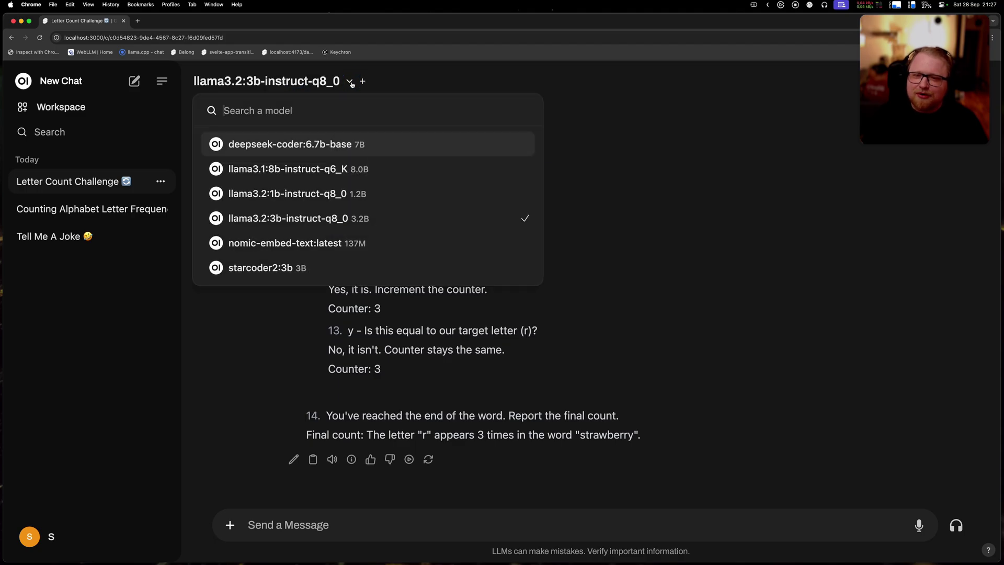
click(135, 81)
click(135, 81)
Select llama3.2:3b-instruct-q8_0 and send it the pasted counting prompt ending with '?'.
click(259, 78)
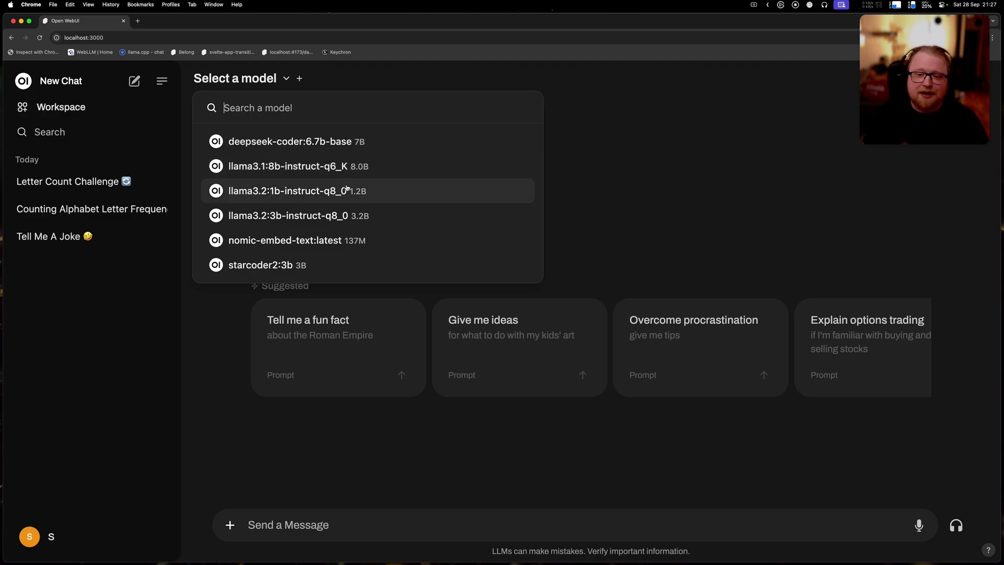
click(346, 213)
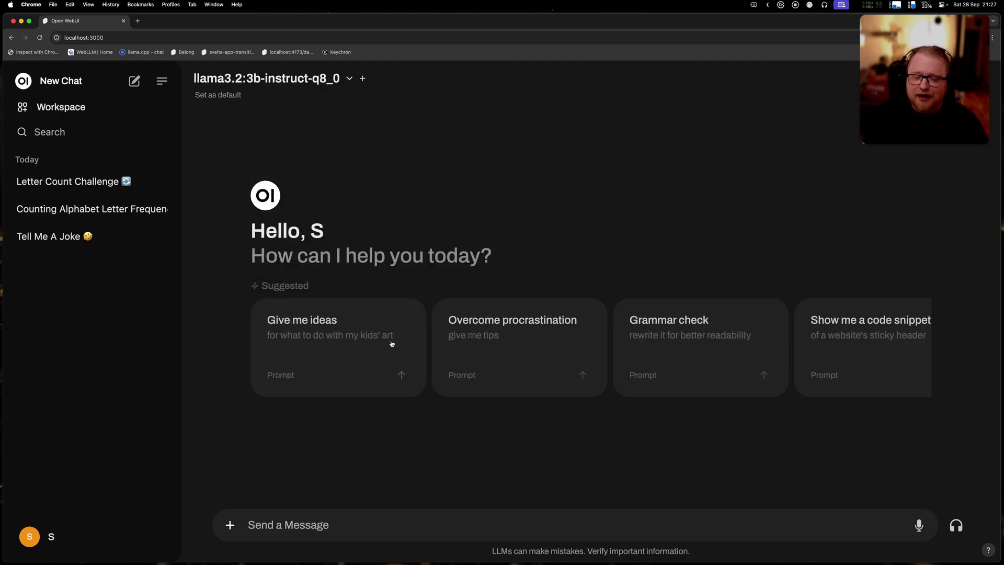
click(327, 522)
key(super+v)
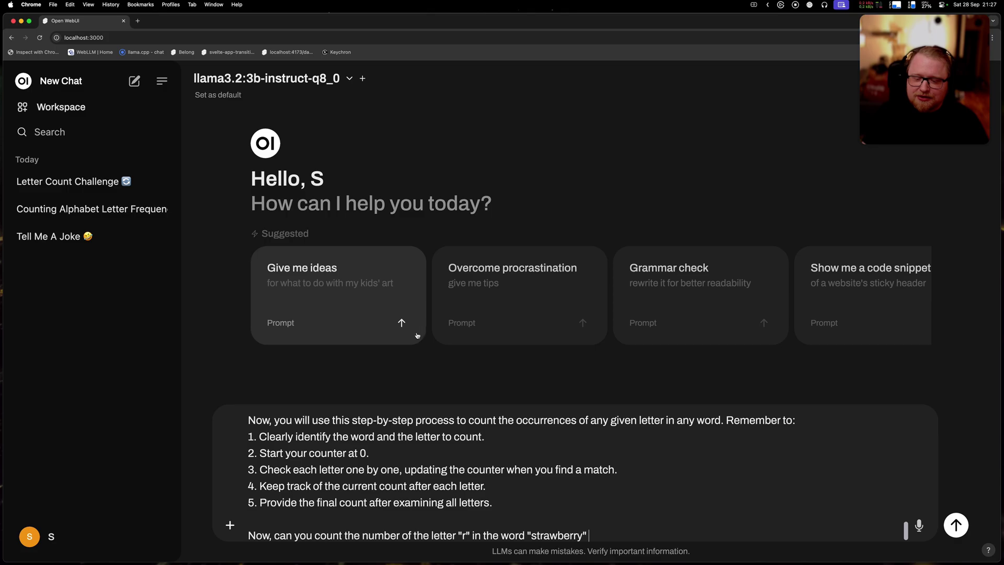
scroll(460, 473, up, 10)
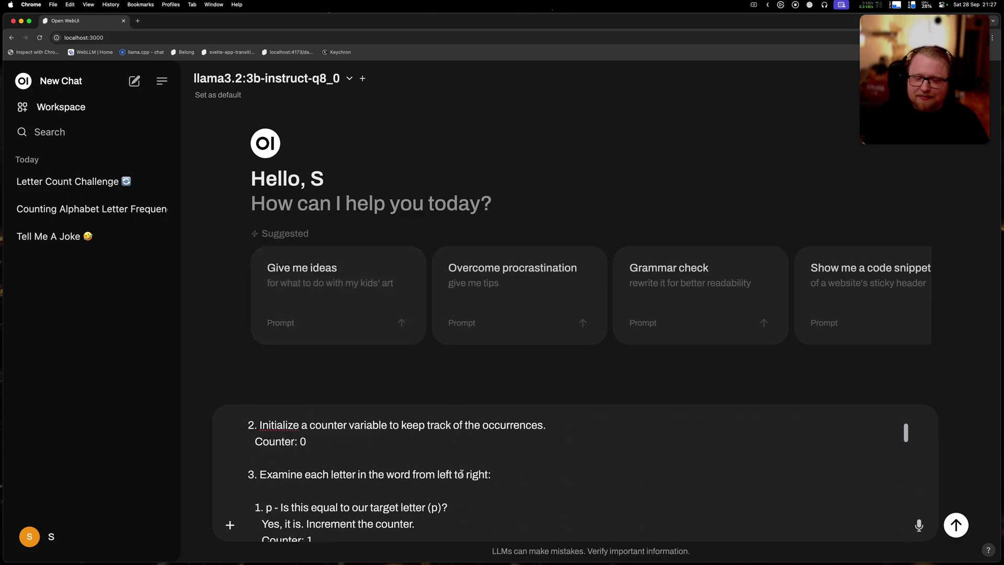
scroll(460, 473, down, 10)
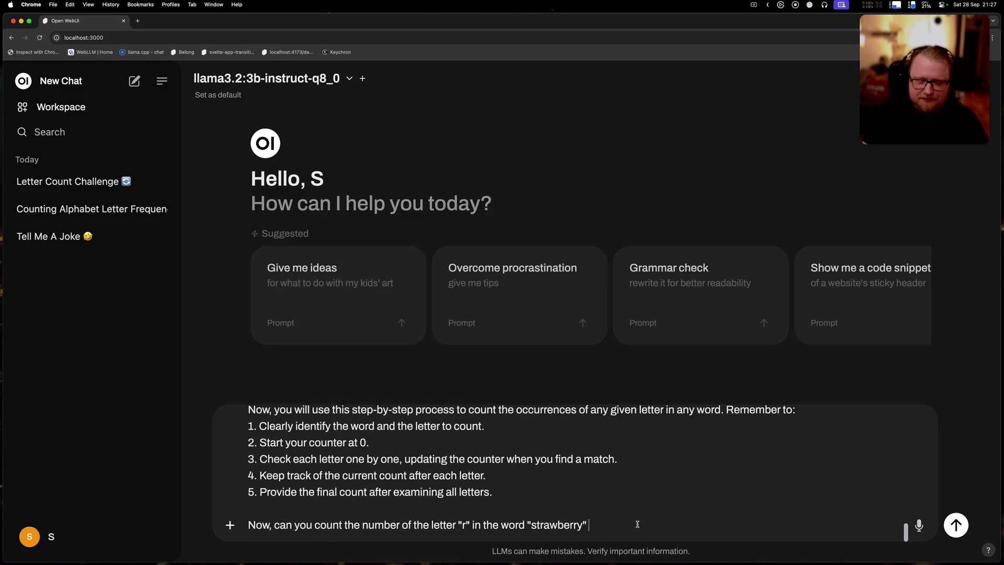
text(?)
key(Return)
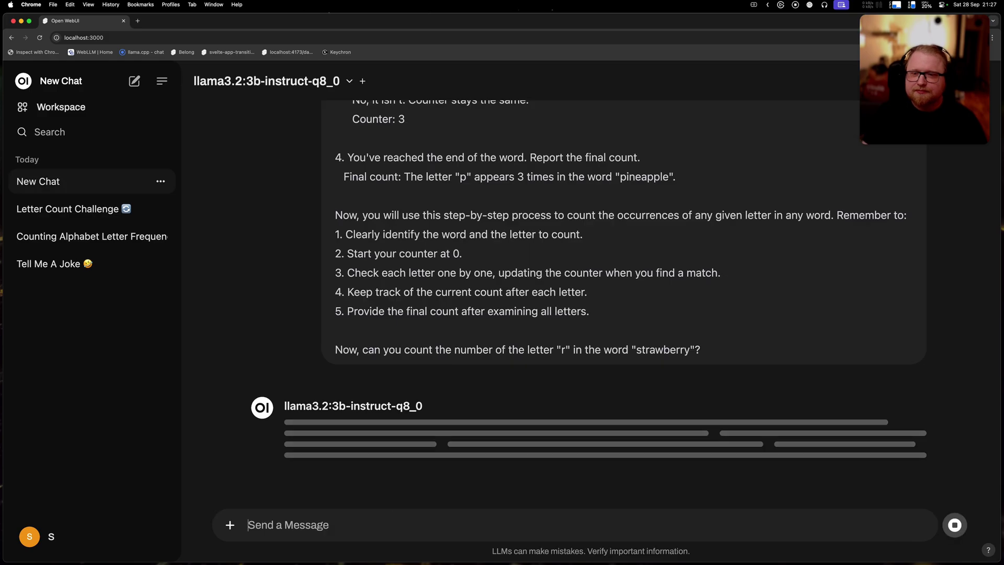
scroll(571, 427, up, 3)
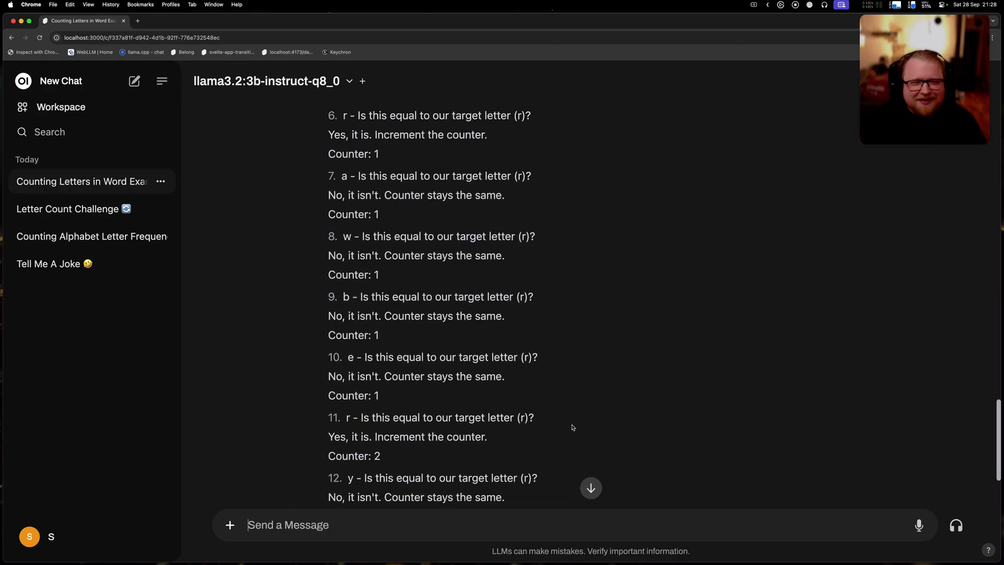
scroll(572, 427, up, 1)
scroll(572, 427, up, 2)
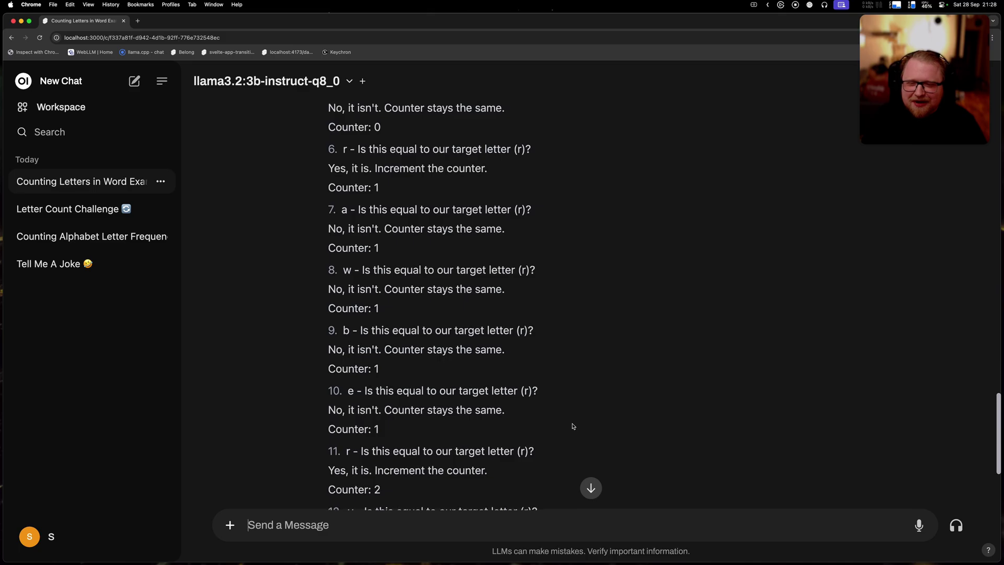
scroll(572, 426, up, 5)
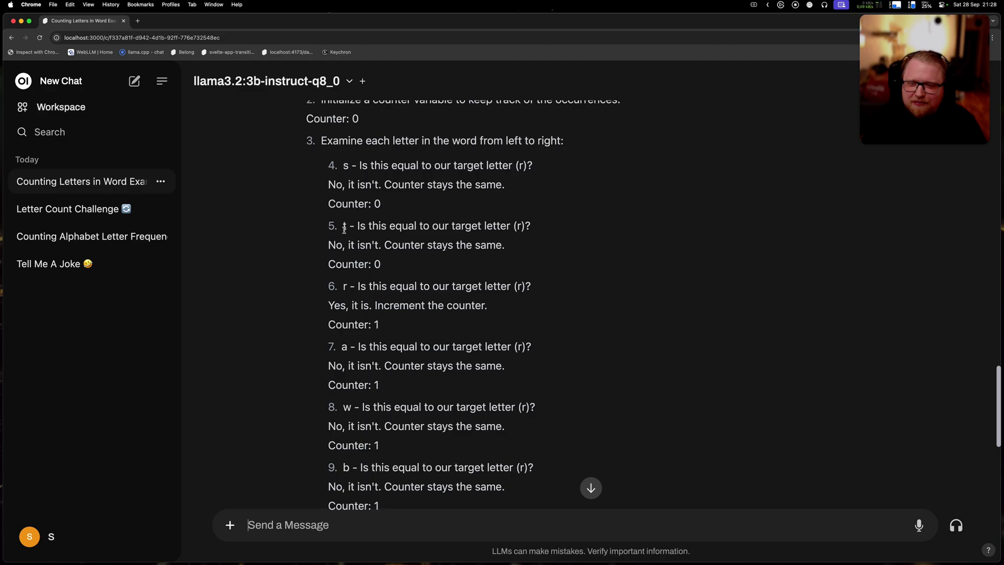
scroll(346, 224, down, 2)
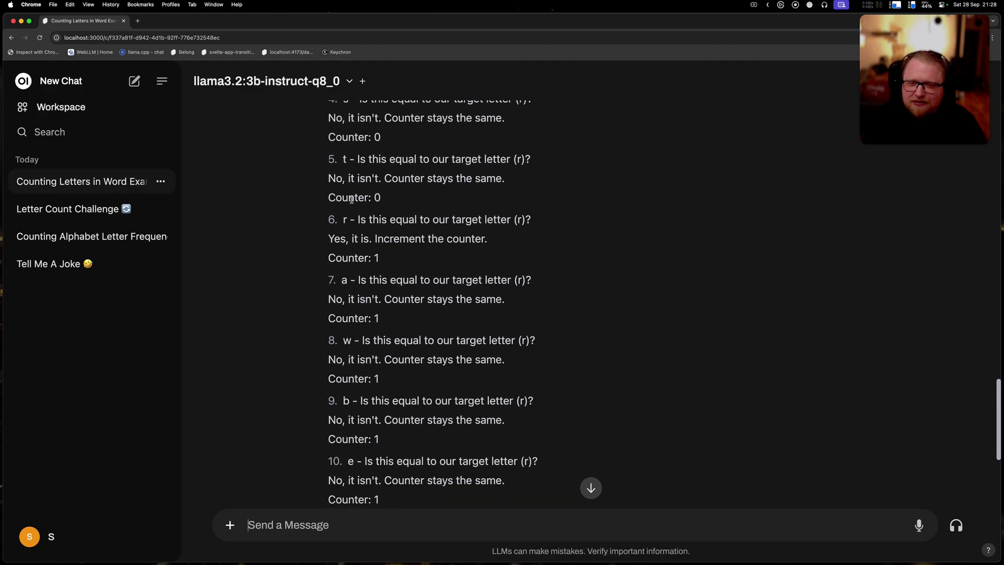
double_click(344, 221)
drag(353, 269, 392, 261)
click(391, 261)
scroll(388, 268, down, 1)
scroll(388, 268, down, 5)
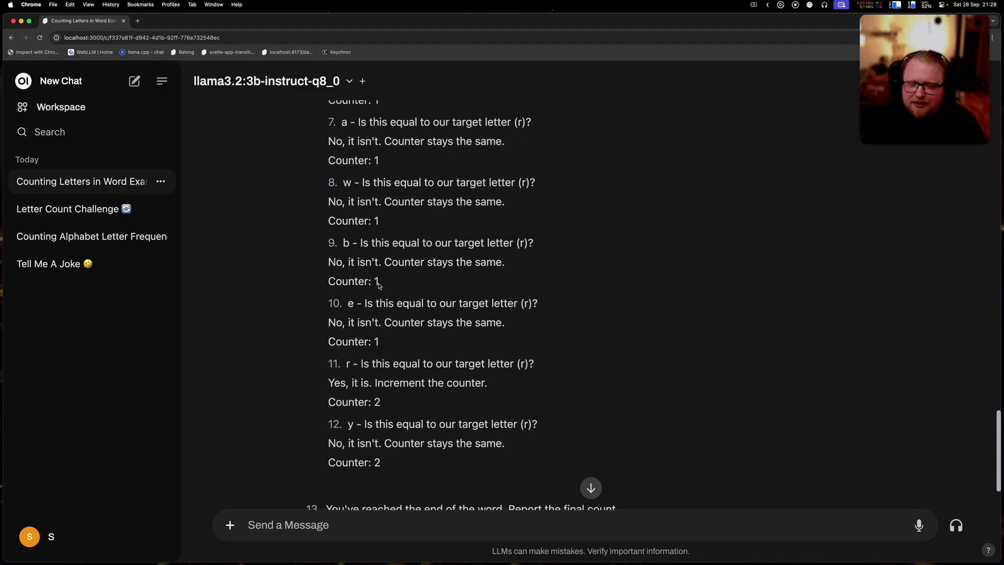
scroll(379, 286, down, 1)
drag(330, 361, 499, 360)
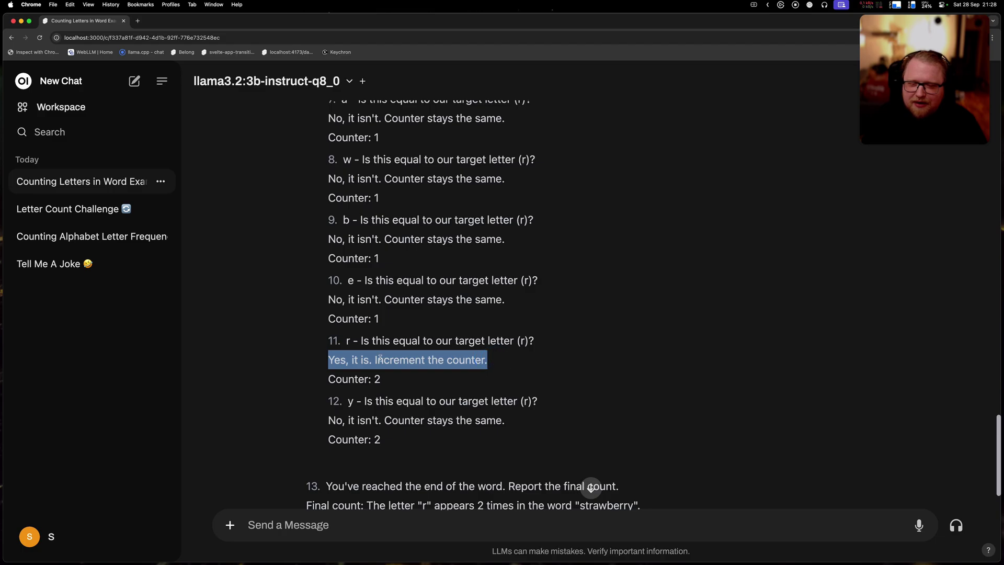
drag(329, 378, 538, 386)
scroll(377, 384, down, 1)
scroll(539, 385, down, 3)
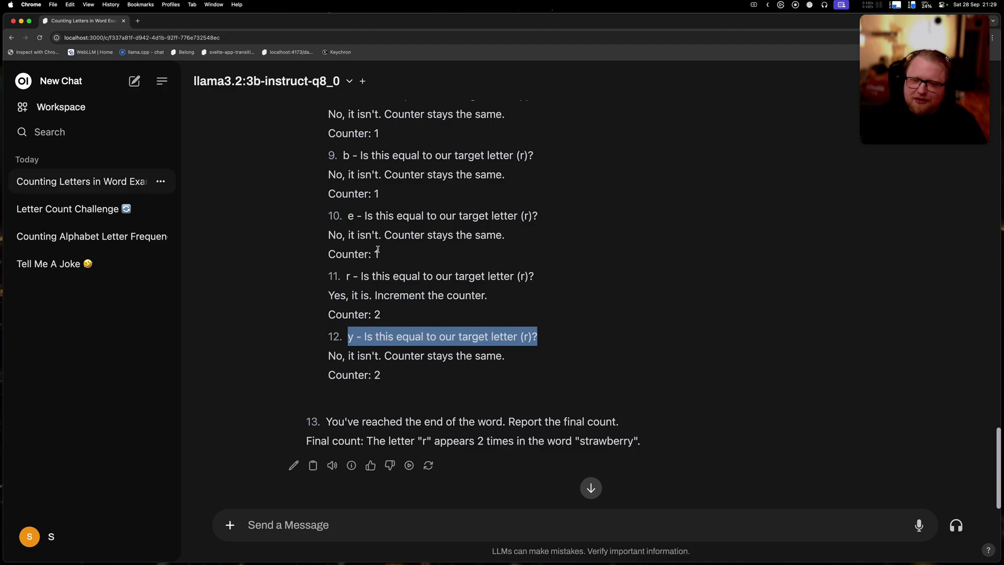
scroll(378, 250, down, 1)
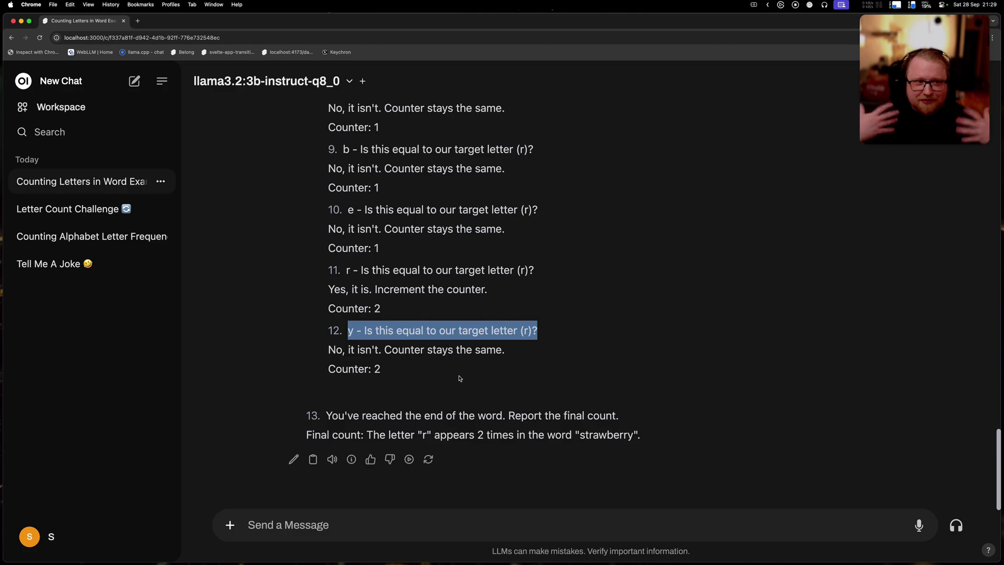
Return to the Claude chat showing the version 2 pineapple counting prompt and start a reply.
key(super+Tab)
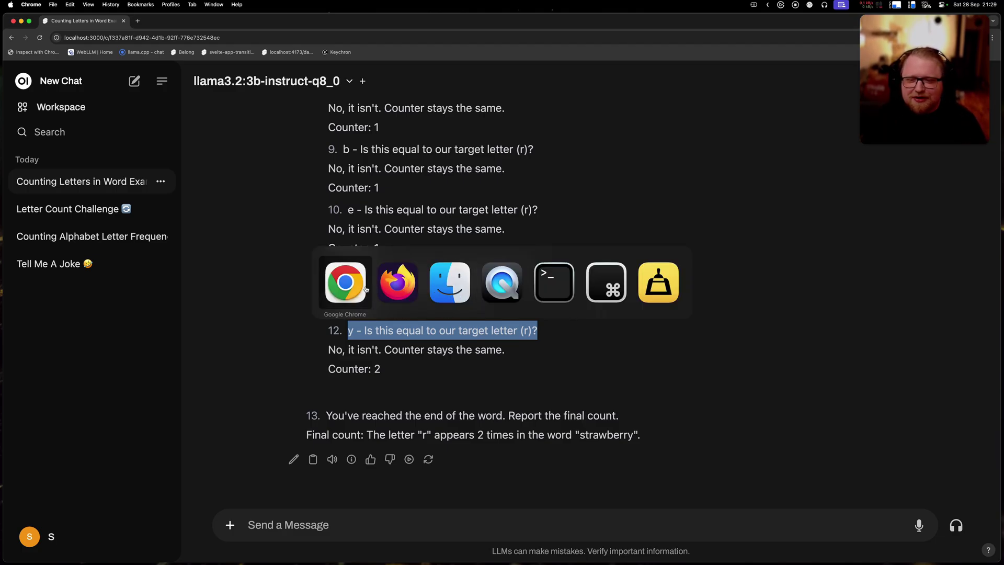
key(super+Tab)
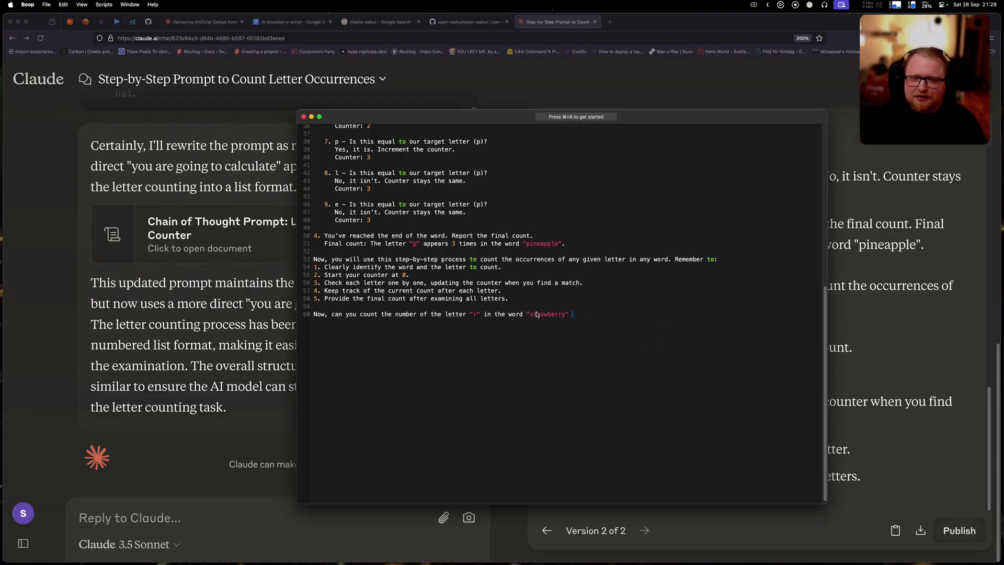
scroll(169, 383, up, 3)
click(169, 383)
scroll(169, 383, down, 2)
mouse_move(110, 515)
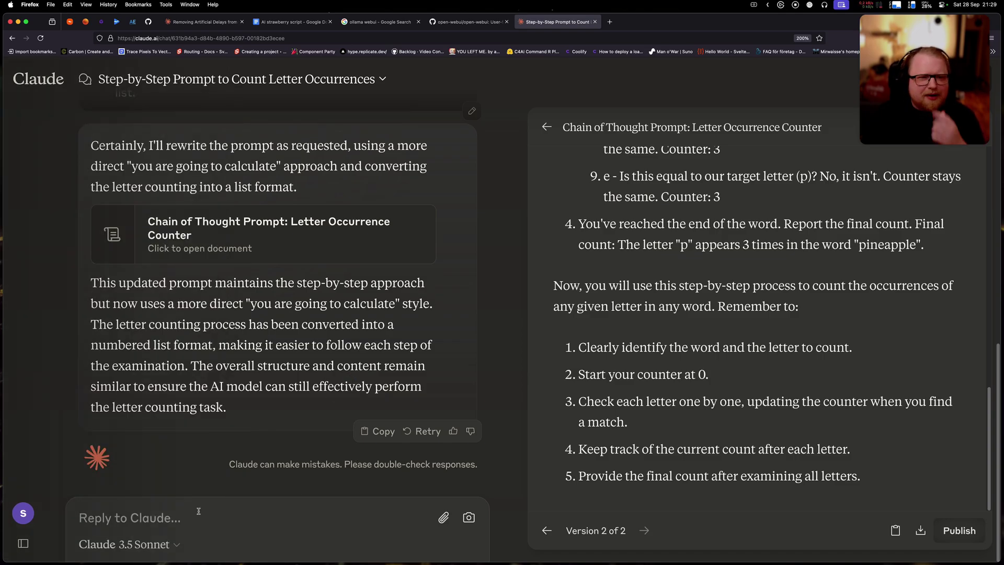
click(198, 510)
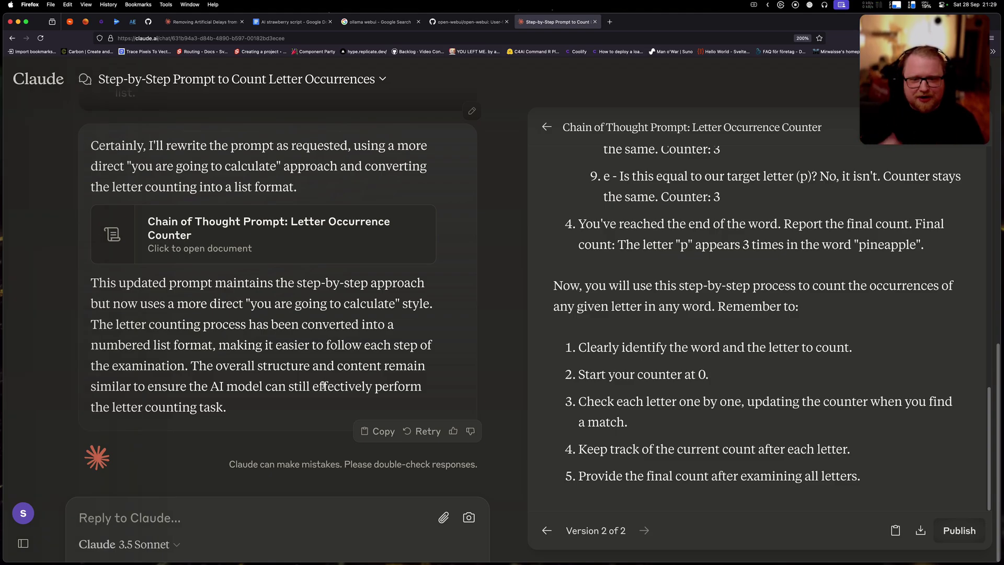
Ask Claude to add counting steps and to spell the word out instead of 'Total letters: 9'.
click(139, 513)
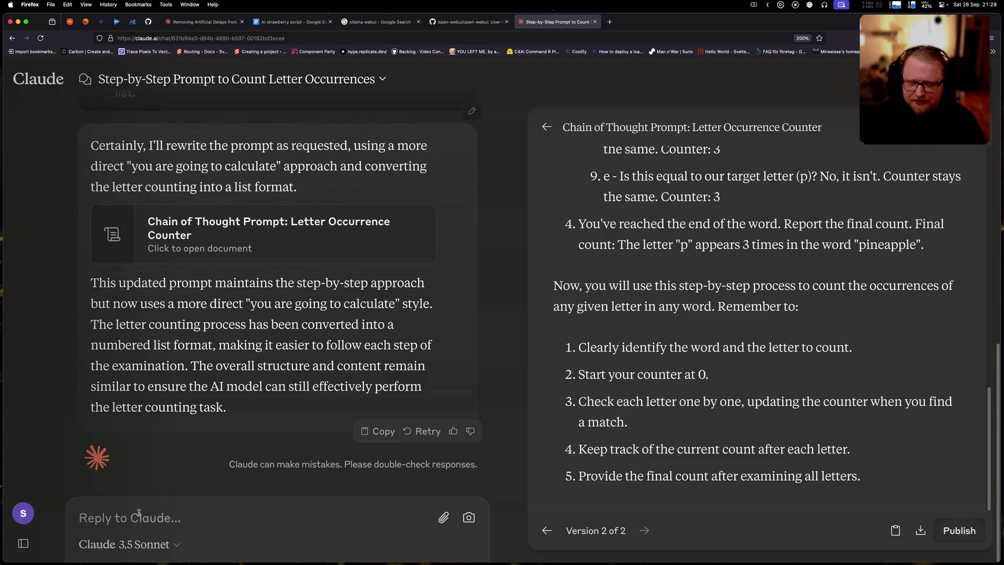
text(This is good, let's add a few steps because the model is still not calculating things correctly. Keep the existing prompt the same but add:  1. A step where the model counts how many letters are in the word and keeps track of them as it's counting each letter, like Letter 1/12, 2/12, etc. 2. When counting each letter, let's)
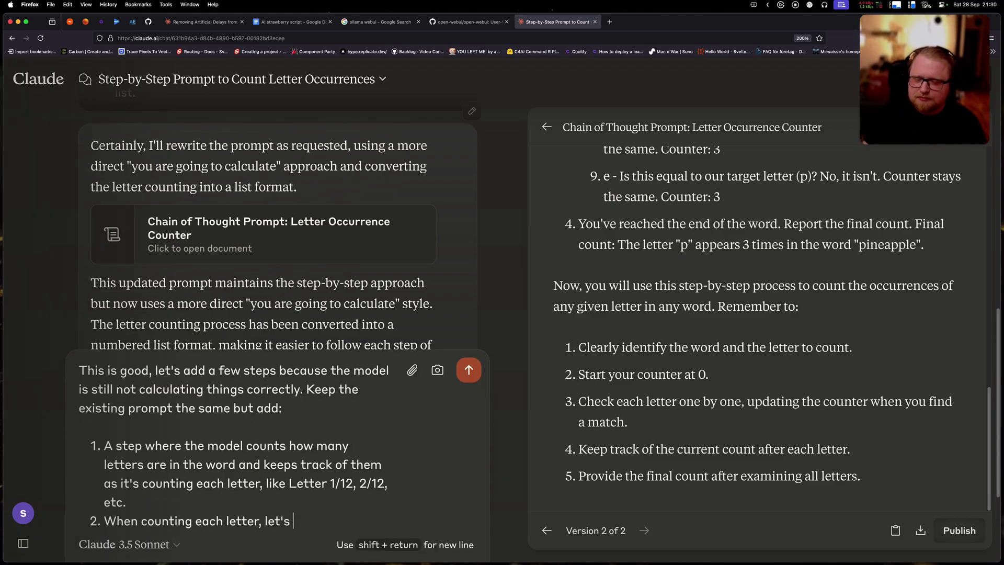
text( write out the whole word and in bold write out the position the current letter is in, like "pineapple")
key(Return)
text("Count the total number of letters in the word. Total letters: 9" This is not good enough, add a step that tells the AI to count the letters one at a time by spacing out the word like "p i n e a)
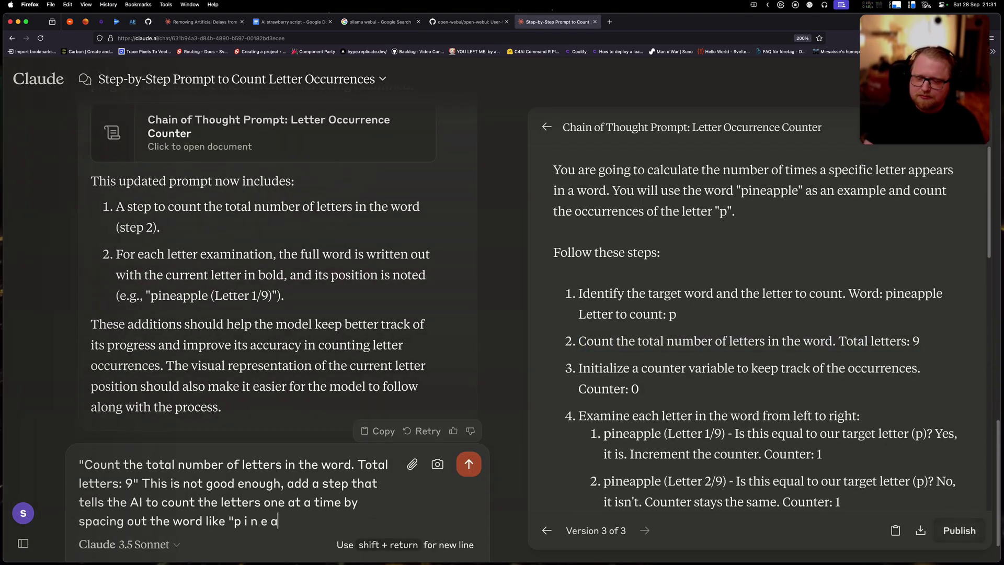
text( p p l e")
key(Return)
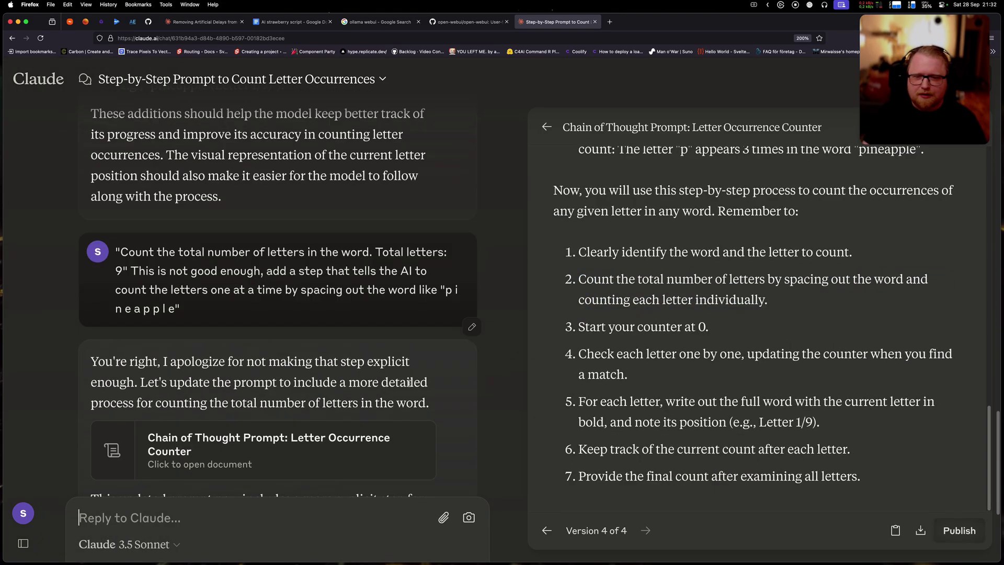
Review the revised prompt's Letter 1/9 notes, spaced-out pineapple count, and step 2.
scroll(370, 381, up, 4)
scroll(661, 321, up, 15)
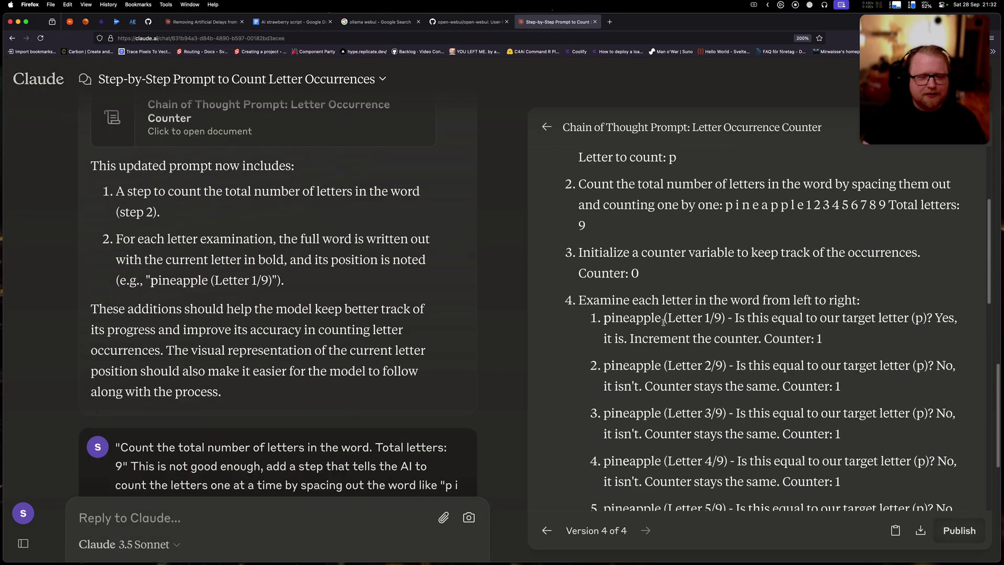
drag(661, 321, 745, 321)
drag(663, 366, 747, 367)
scroll(719, 366, up, 3)
drag(734, 321, 728, 302)
click(648, 279)
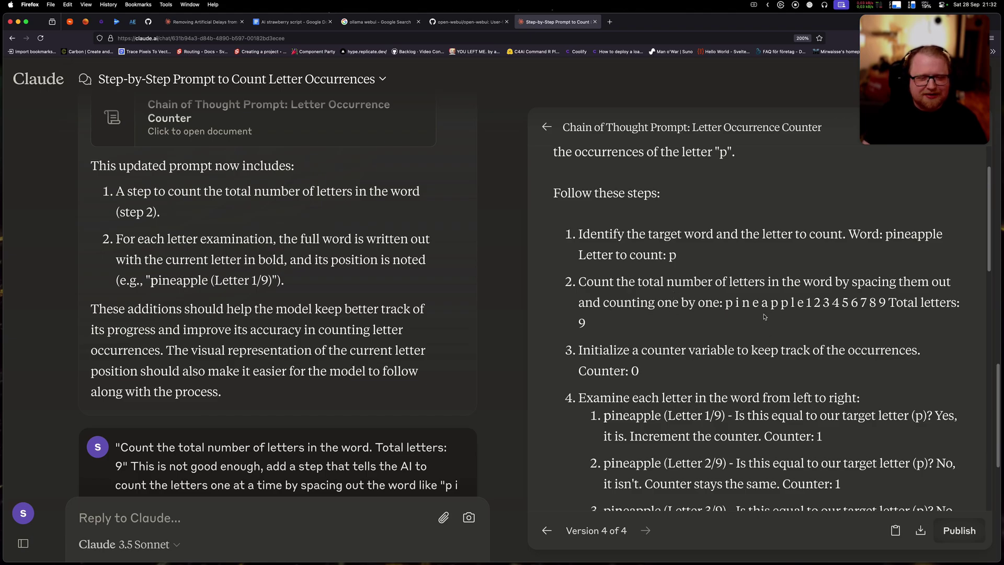
drag(759, 304, 580, 281)
click(800, 411)
Copy the Version 4 prompt and bring Google Chrome to the front.
scroll(821, 386, down, 4)
click(895, 530)
drag(579, 182, 697, 251)
scroll(817, 378, down, 3)
key(super+space)
text(chr)
key(Return)
click(421, 313)
Start a new chat with llama3.2:3b-instruct-q8_0 and paste the revised prompt into the message.
click(134, 80)
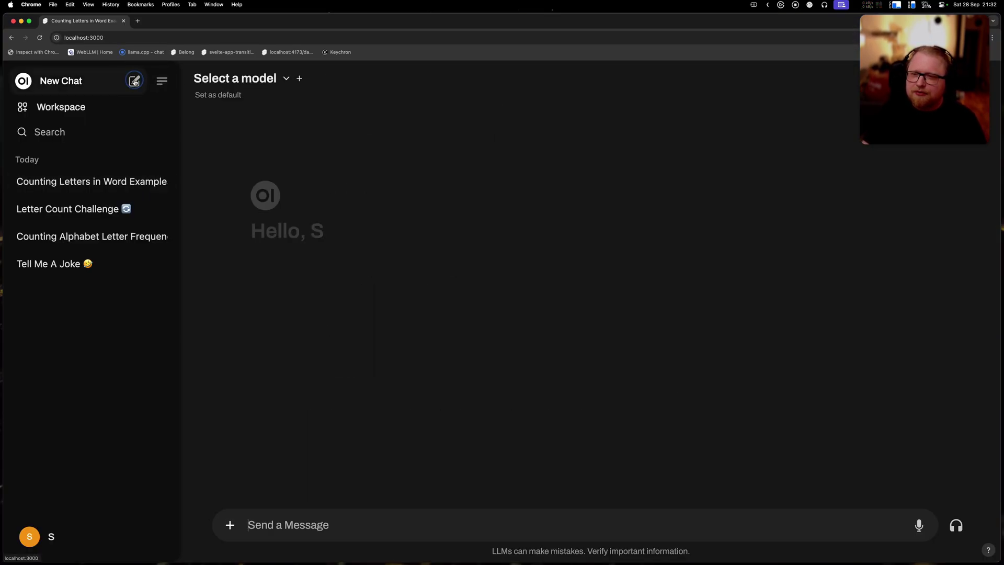
click(244, 77)
click(311, 215)
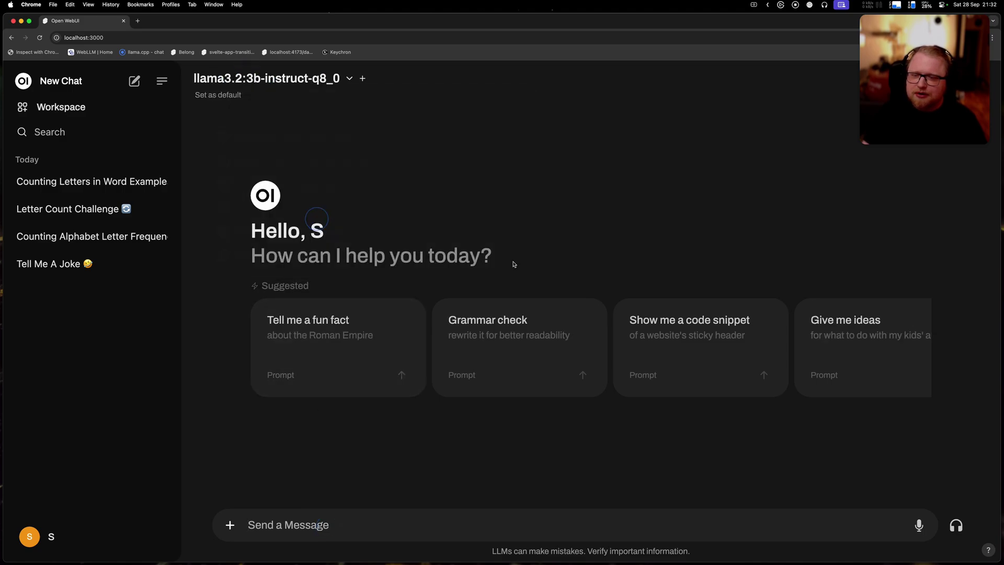
click(336, 519)
key(super+v)
Paste the revised prompt into Boop and copy its final strawberry question from line 67.
key(super+Tab)
Append the strawberry question, send it, and review the reply claiming 6 r's.
key(super+Tab)
key(super+space)
text(bo)
key(Return)
key(super+a)
key(super+v)
drag(591, 329, 305, 329)
key(super+c)
key(super+Tab)
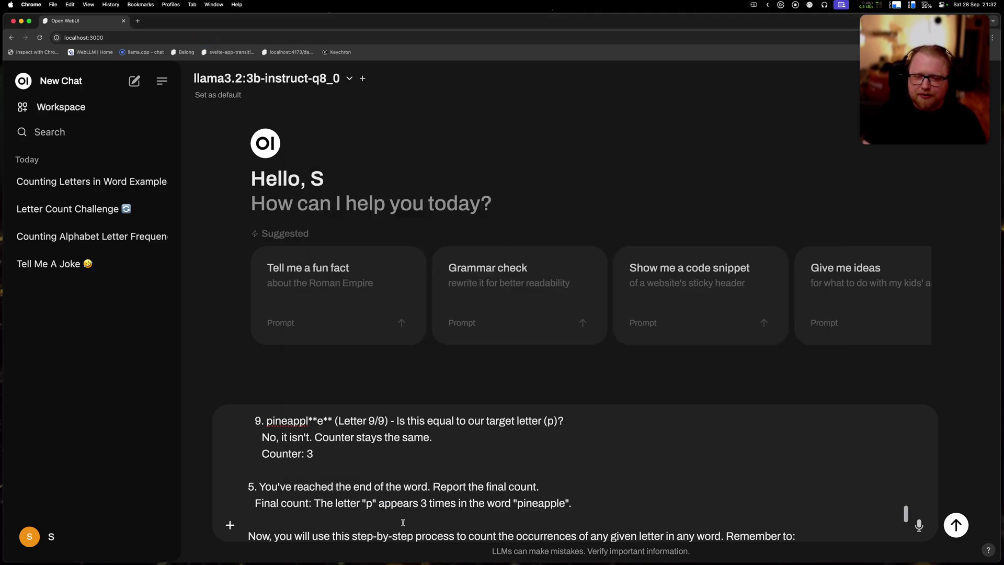
key(super+v)
key(Return)
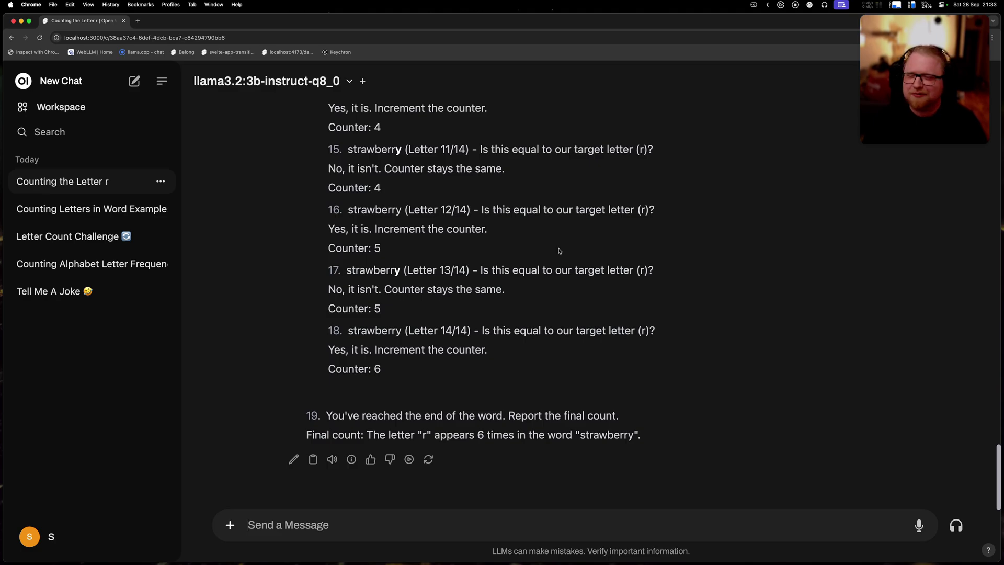
scroll(511, 307, up, 10)
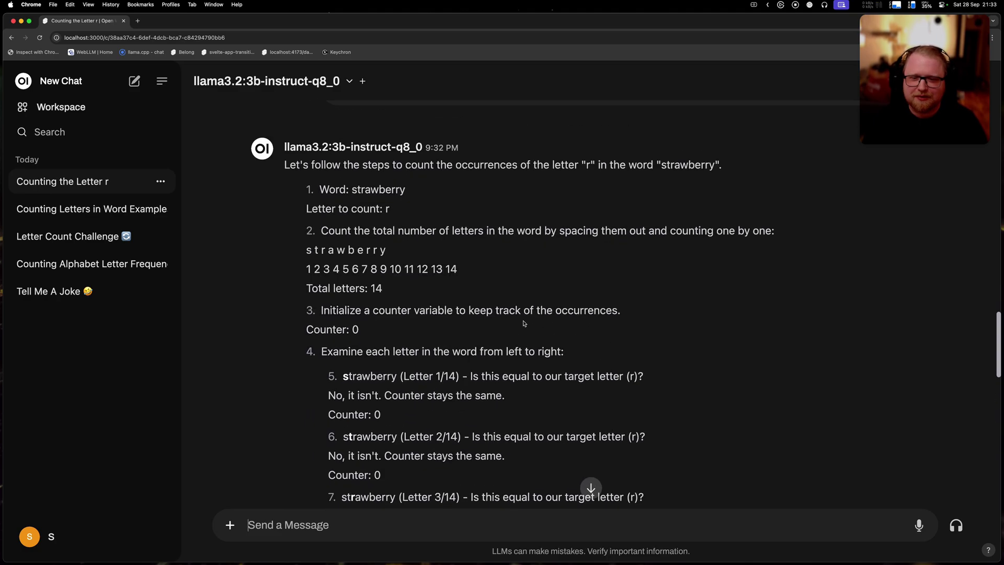
drag(442, 289, 293, 233)
click(564, 286)
key(super+Tab)
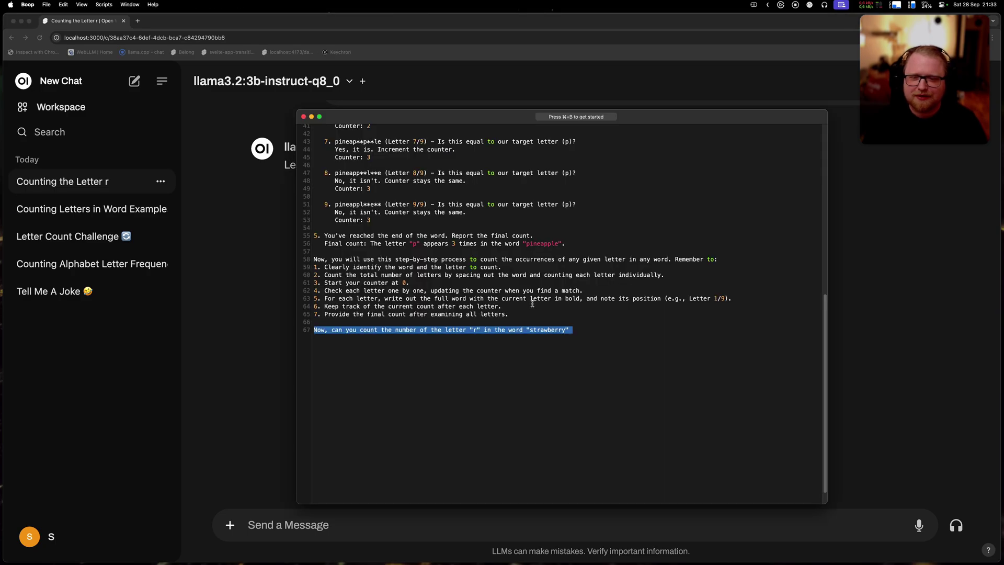
In Claude, review prompt Version 8, with numbered letter steps and asterisk-marked letters.
key(super+Tab)
key(super+Tab)
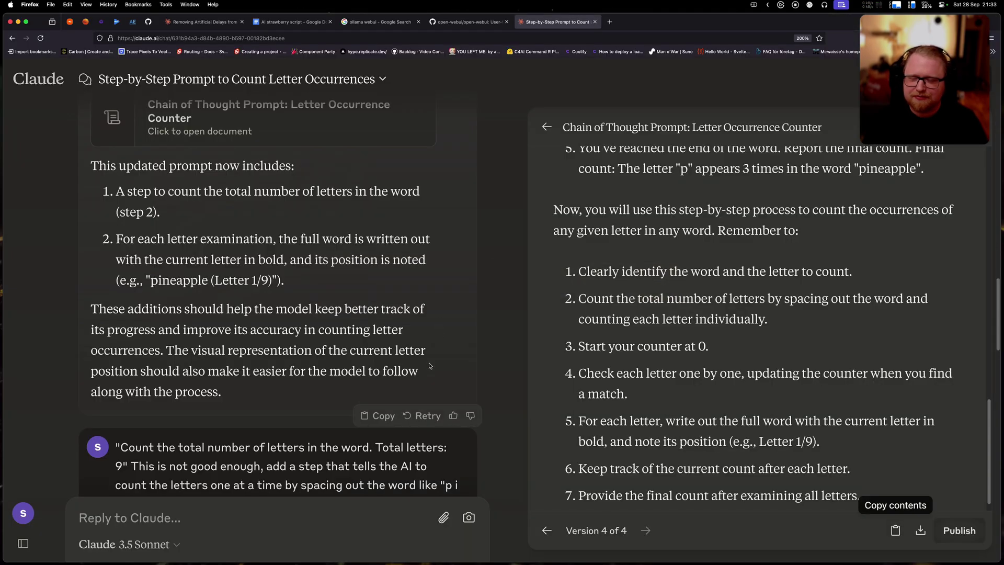
scroll(429, 365, down, 10)
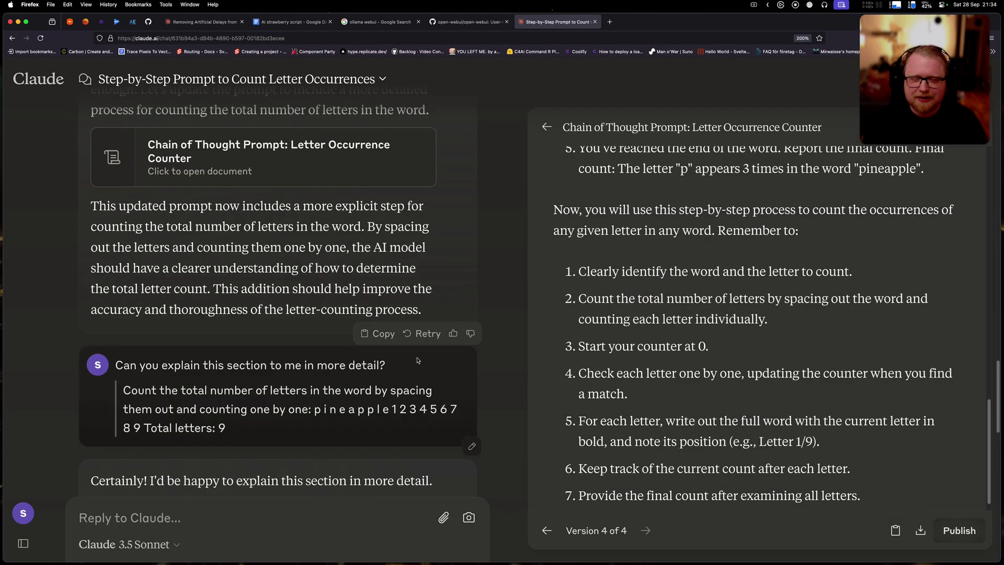
middle_click(498, 256)
scroll(482, 332, up, 5)
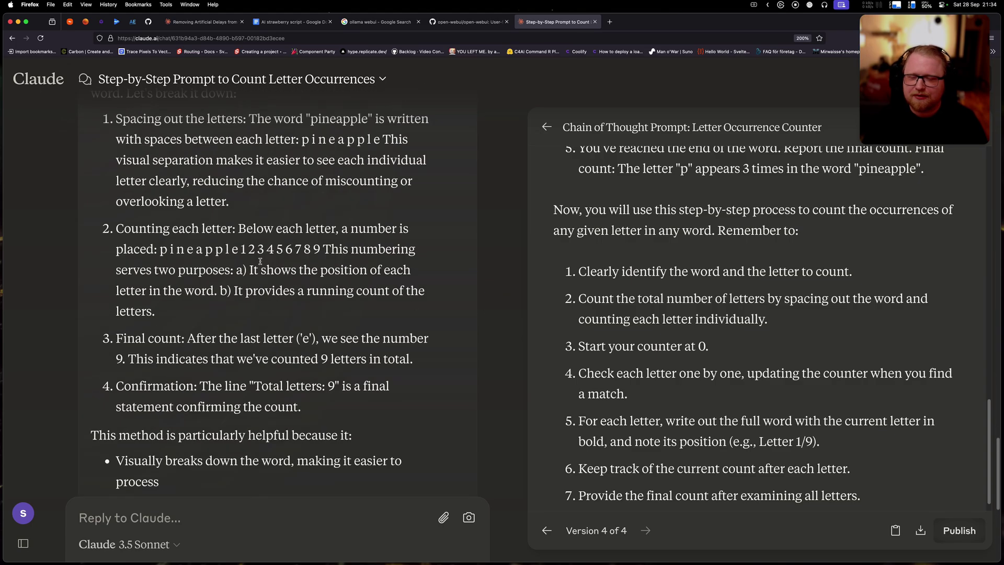
scroll(260, 261, up, 5)
scroll(661, 354, up, 10)
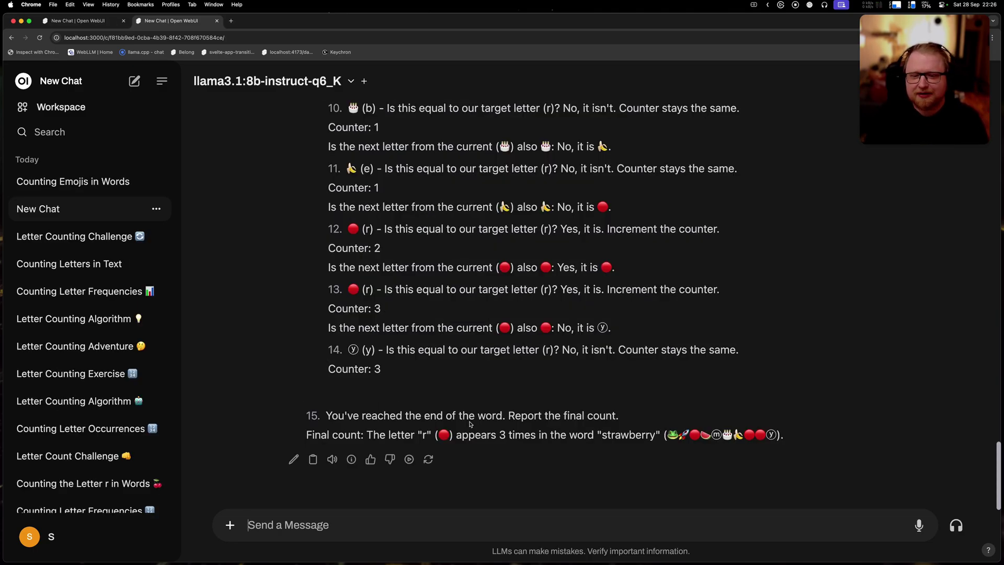
Scroll the llama3.1:8b chat prompt to step 4 of the pineapple letter-counting example.
scroll(471, 425, up, 15)
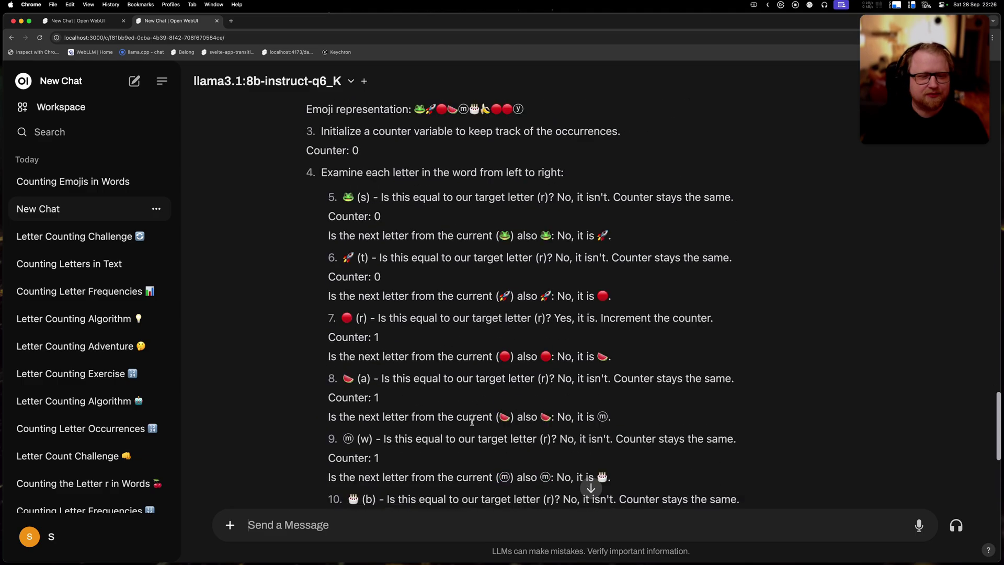
scroll(472, 424, up, 15)
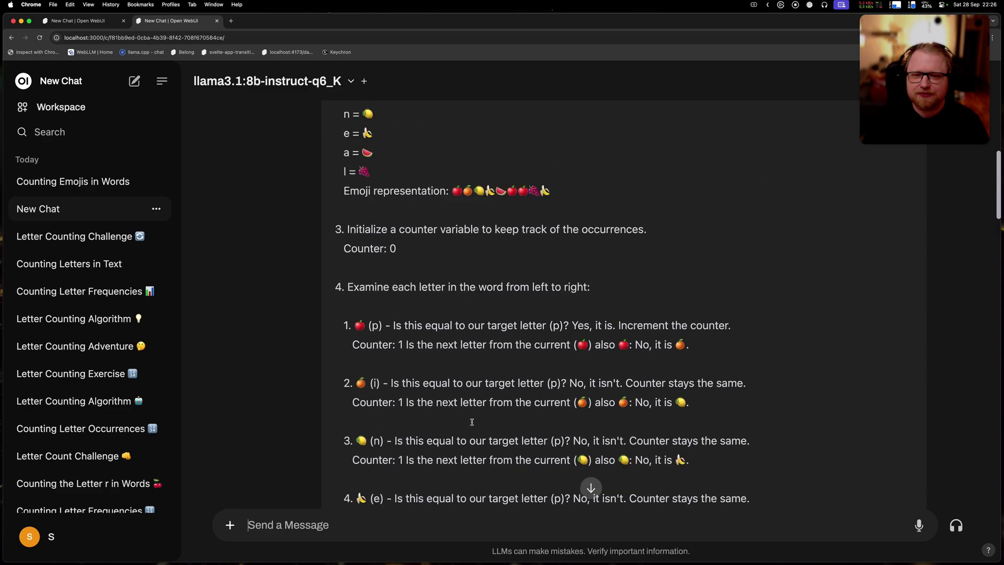
scroll(472, 424, up, 2)
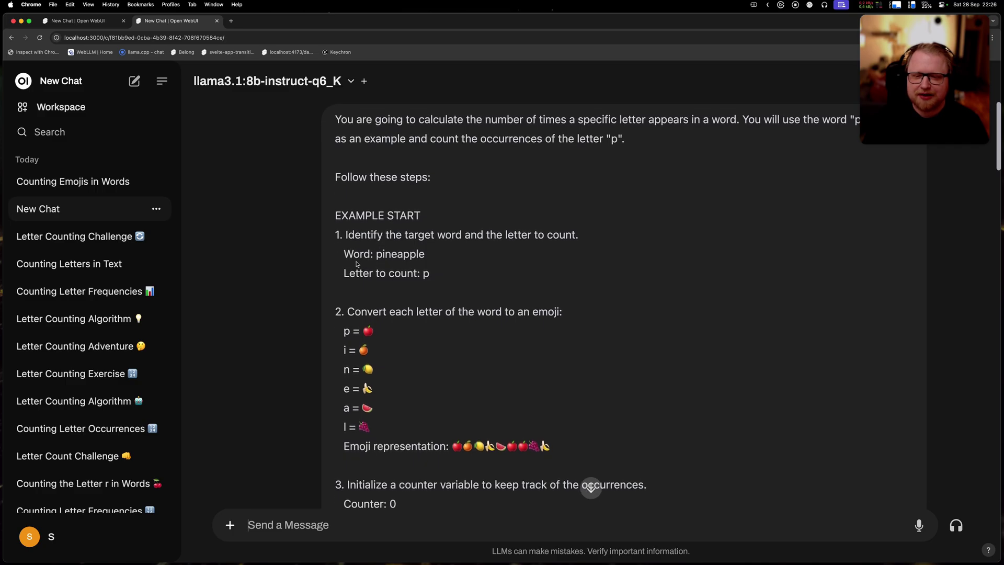
scroll(373, 248, down, 1)
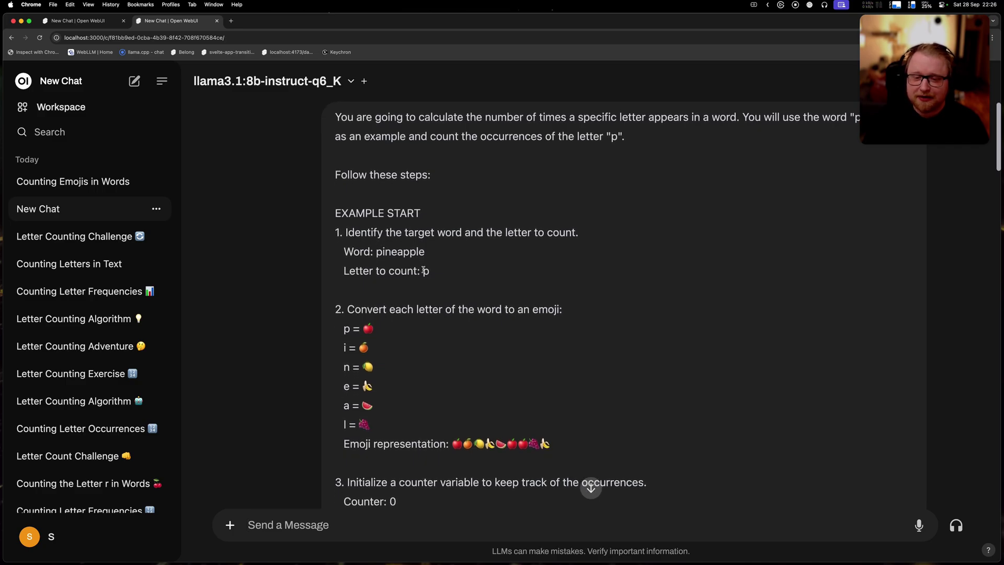
scroll(350, 246, down, 4)
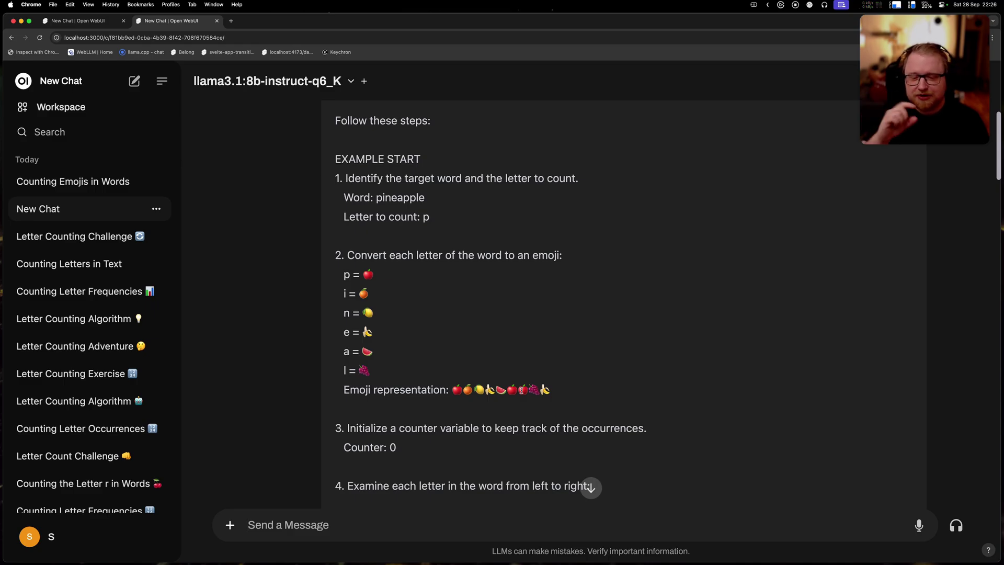
scroll(502, 395, down, 5)
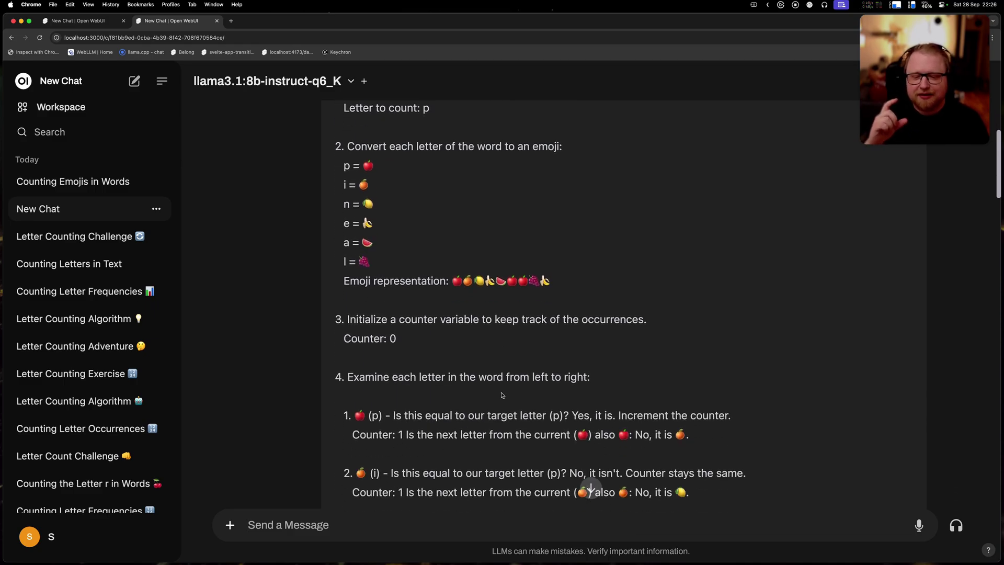
scroll(496, 347, up, 1)
scroll(473, 322, down, 1)
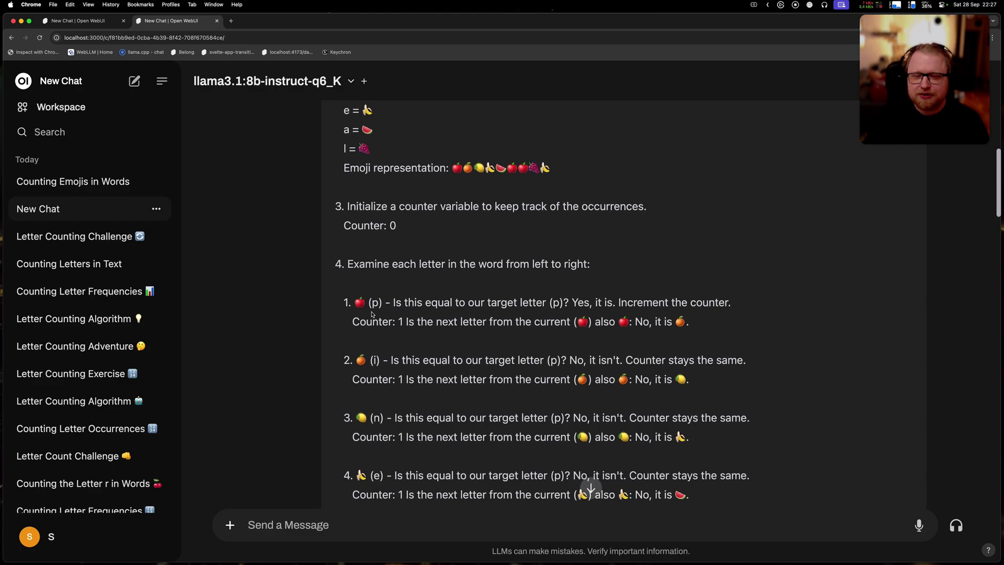
scroll(388, 314, down, 1)
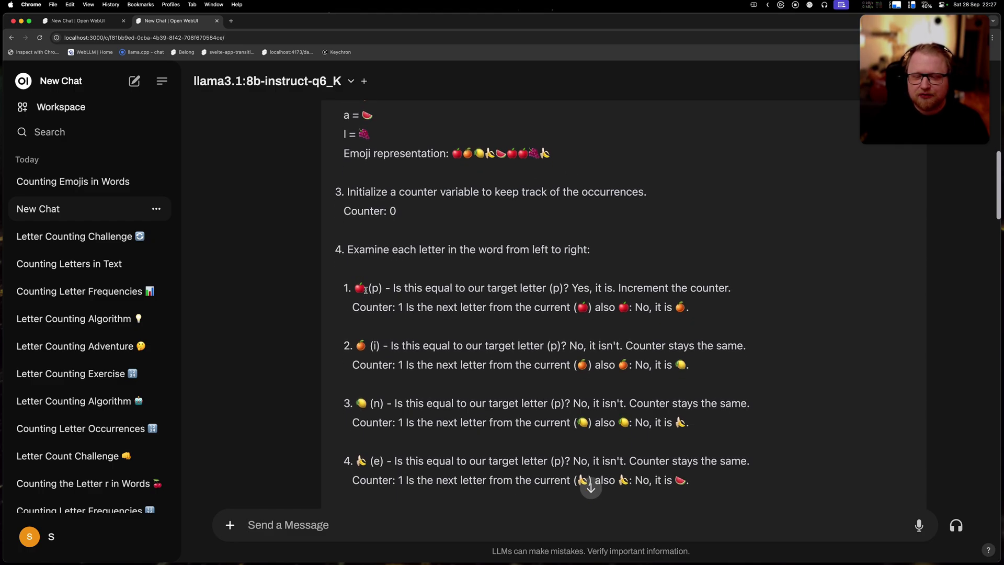
Highlight step one's apple emoji and 'p' check, then scroll past EXAMPLE END to the strawberry question.
drag(354, 290, 385, 289)
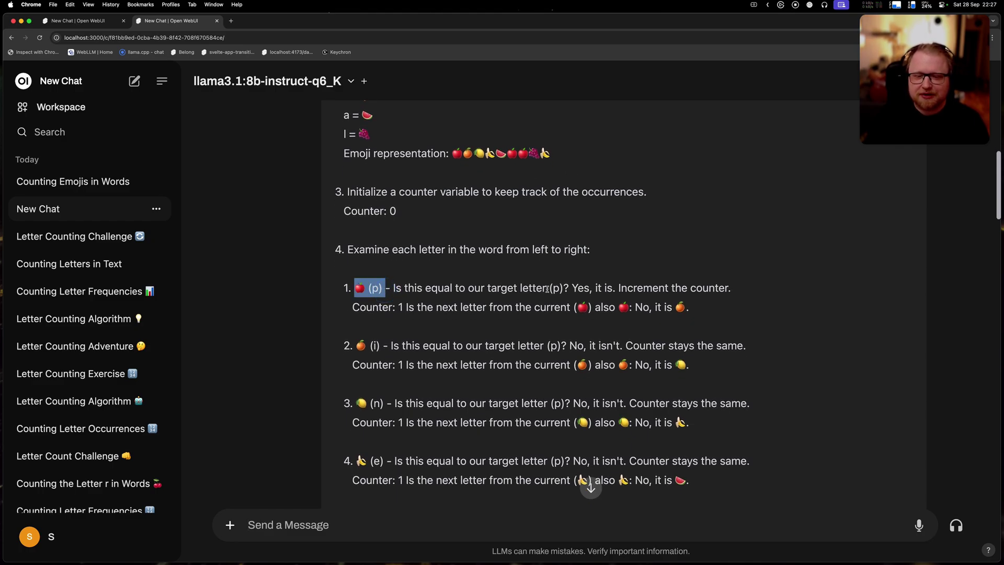
drag(547, 289, 567, 290)
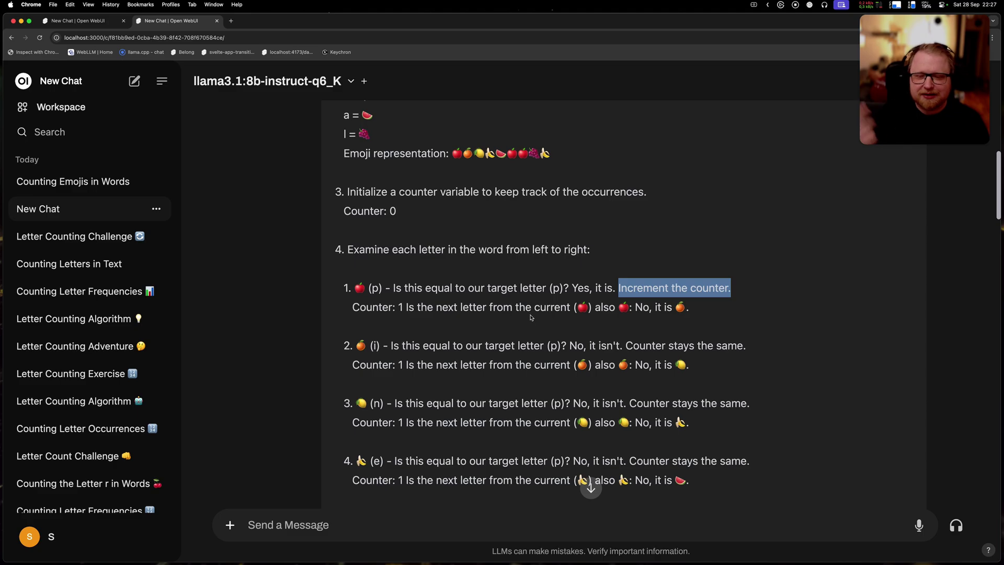
scroll(531, 317, down, 2)
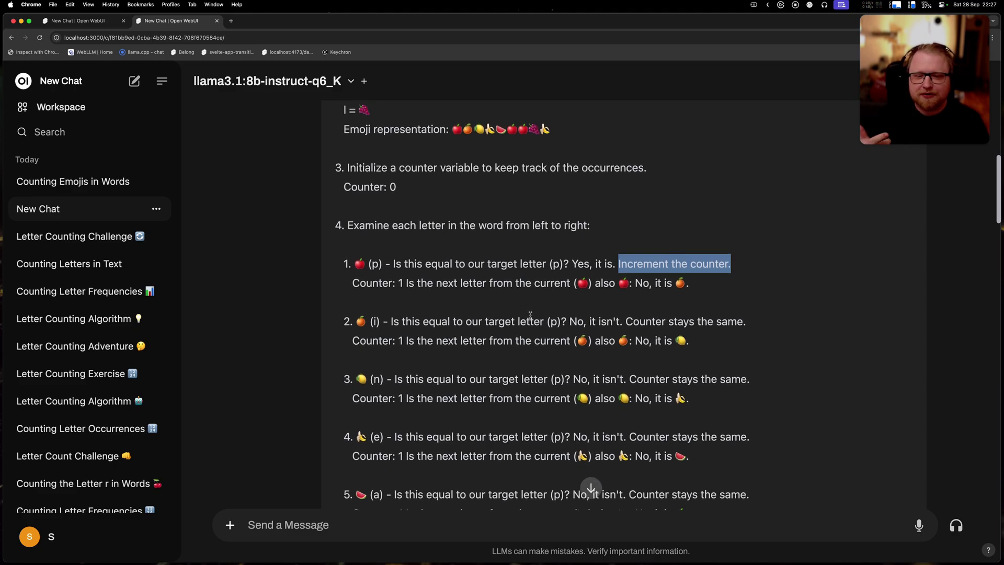
scroll(530, 315, down, 1)
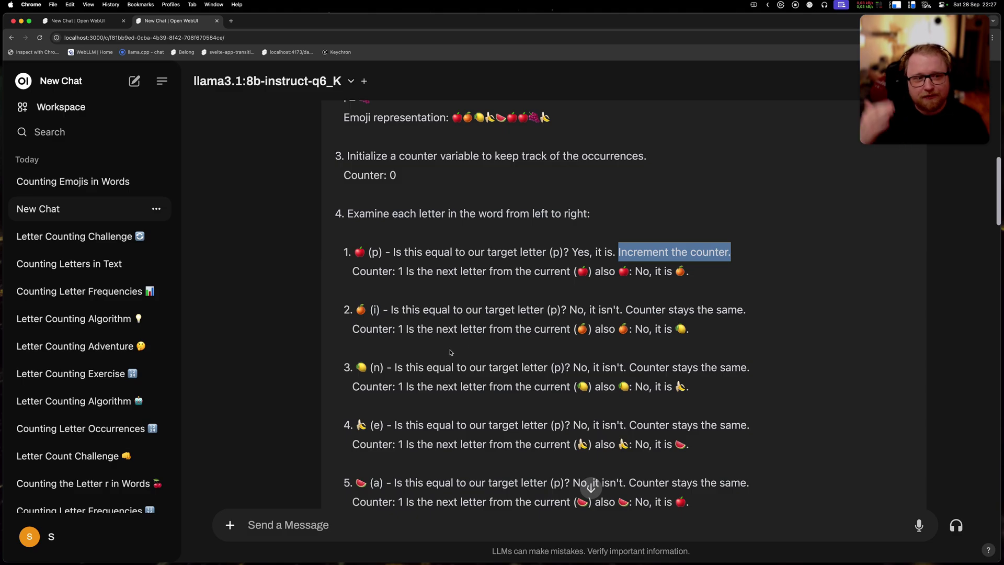
scroll(514, 344, down, 20)
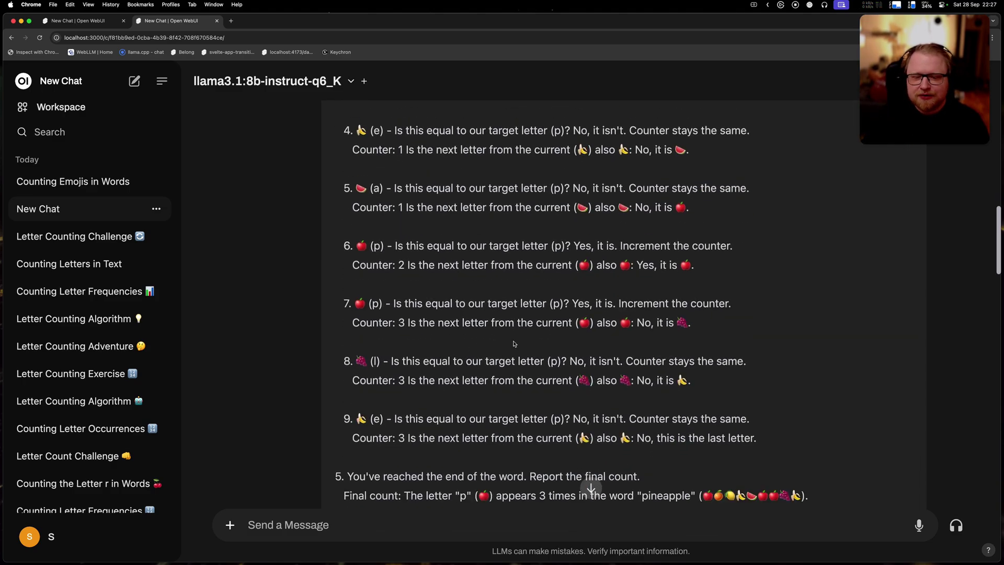
scroll(514, 344, down, 8)
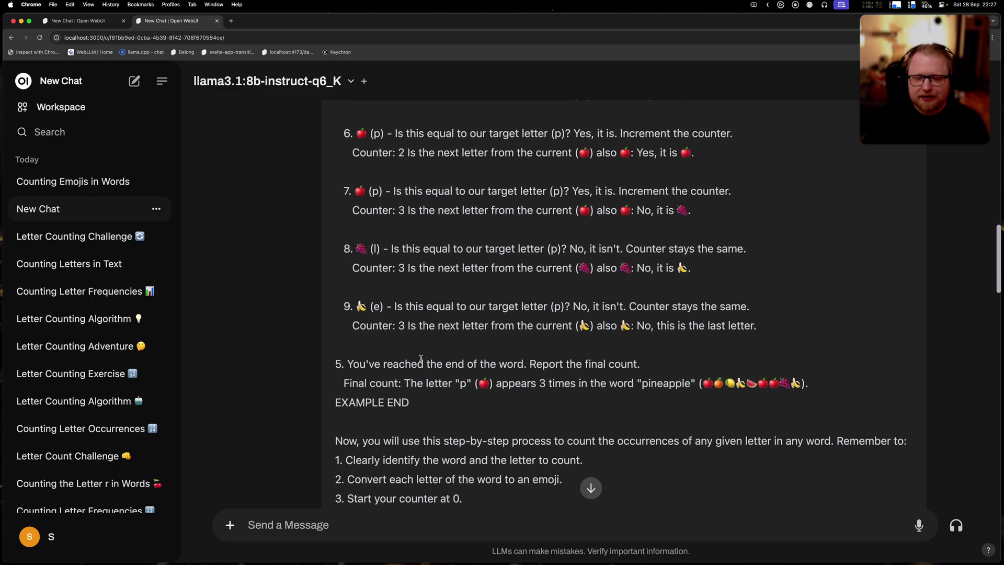
scroll(421, 358, down, 14)
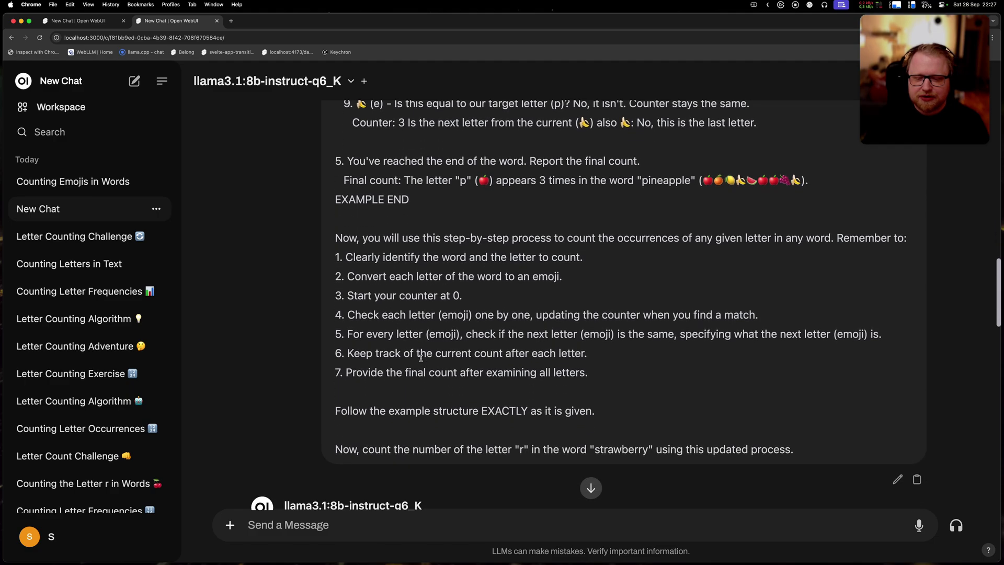
Scroll through llama3.1:8b's emoji-coded strawberry walk to its final count of 3 r's.
scroll(421, 360, down, 15)
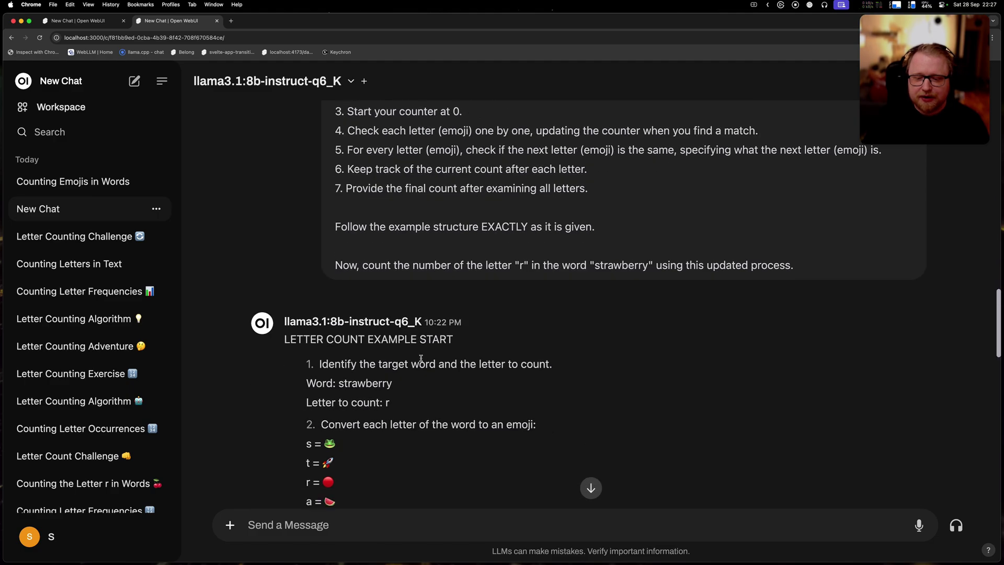
scroll(421, 360, down, 18)
scroll(398, 309, up, 13)
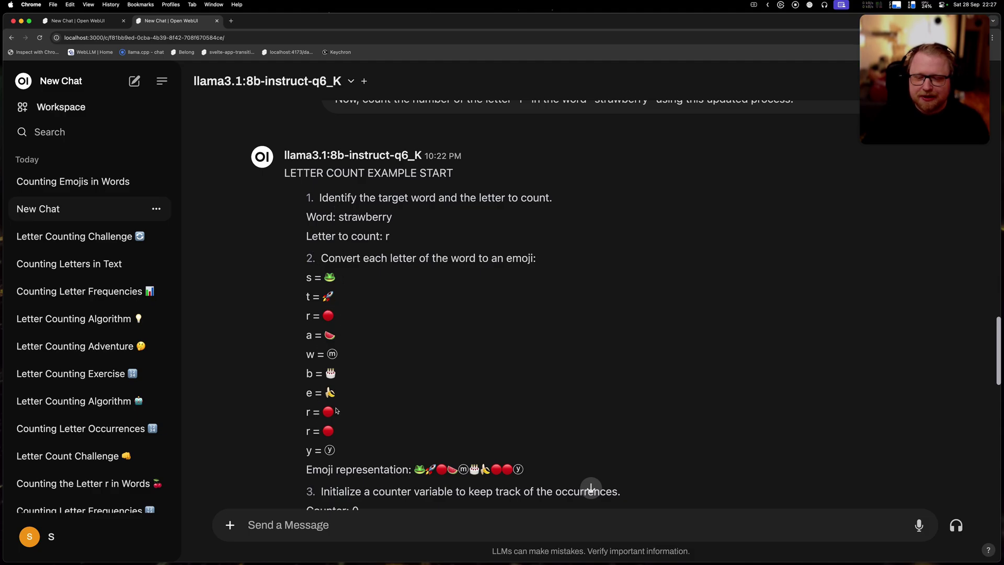
scroll(403, 328, down, 10)
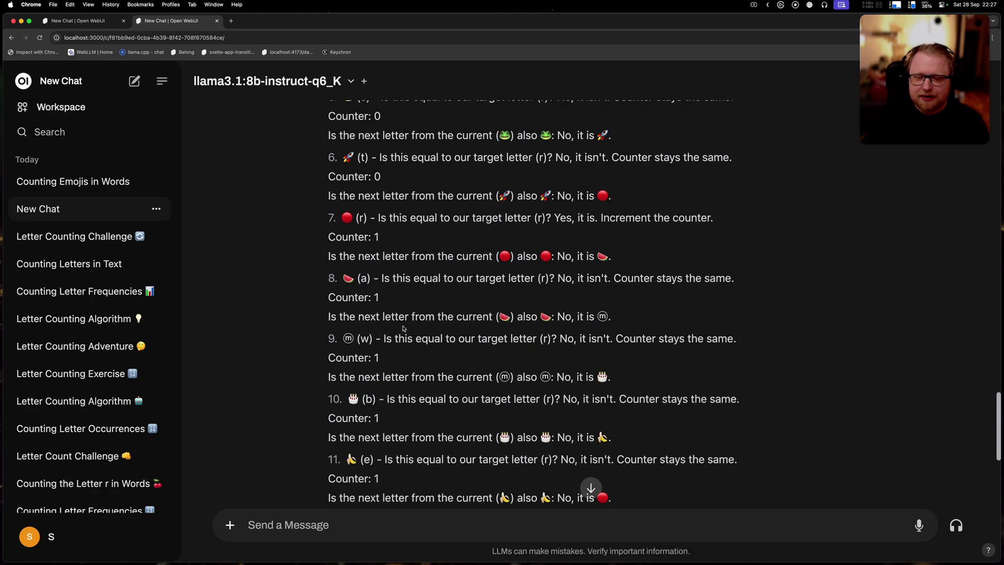
scroll(403, 327, down, 6)
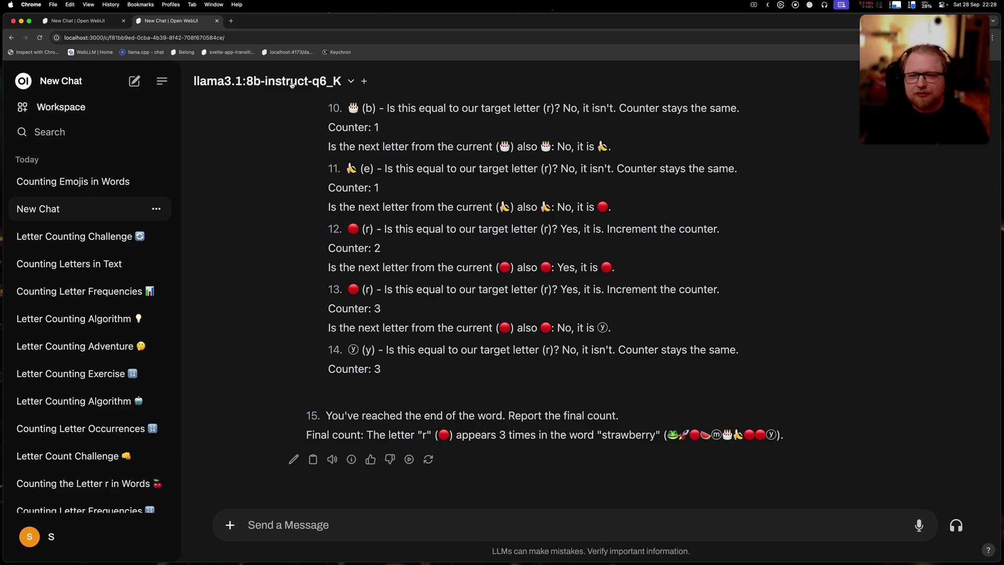
Check the model list without changing models, then open the 'Counting Emojis in Words' chat.
click(291, 83)
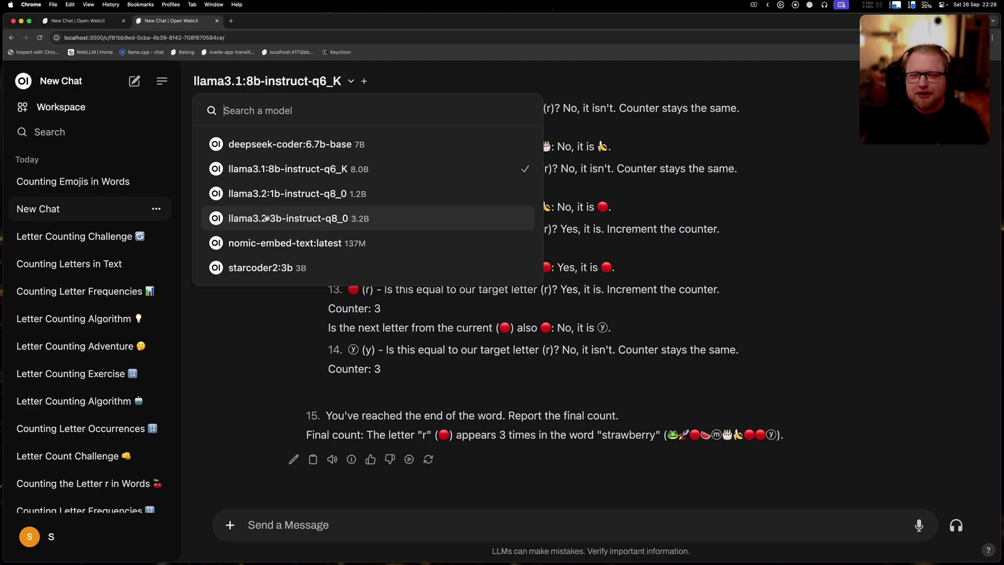
key(Escape)
click(93, 180)
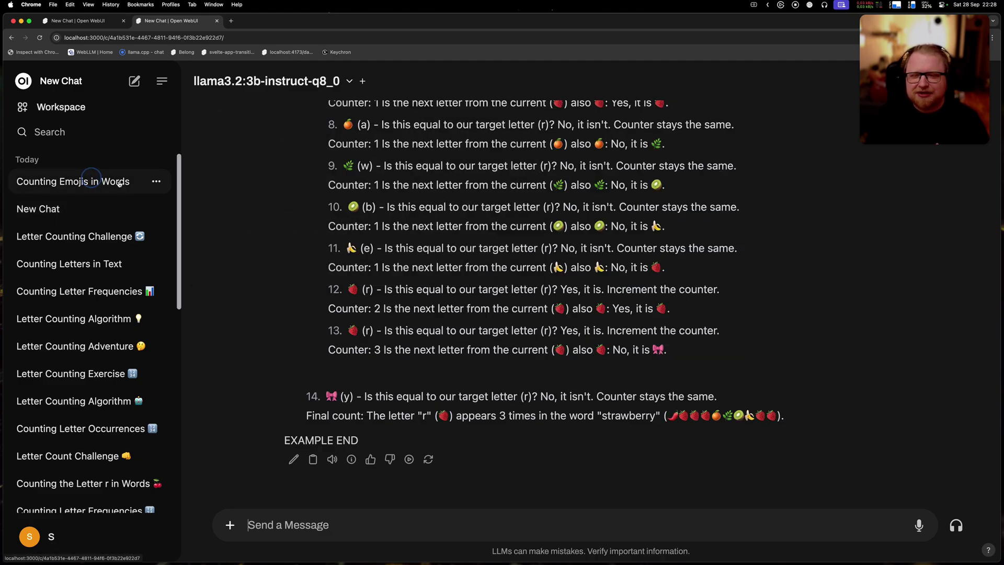
Highlight the t and r emoji lines, then scroll to the counting steps reaching 2 at step 12.
scroll(575, 349, up, 10)
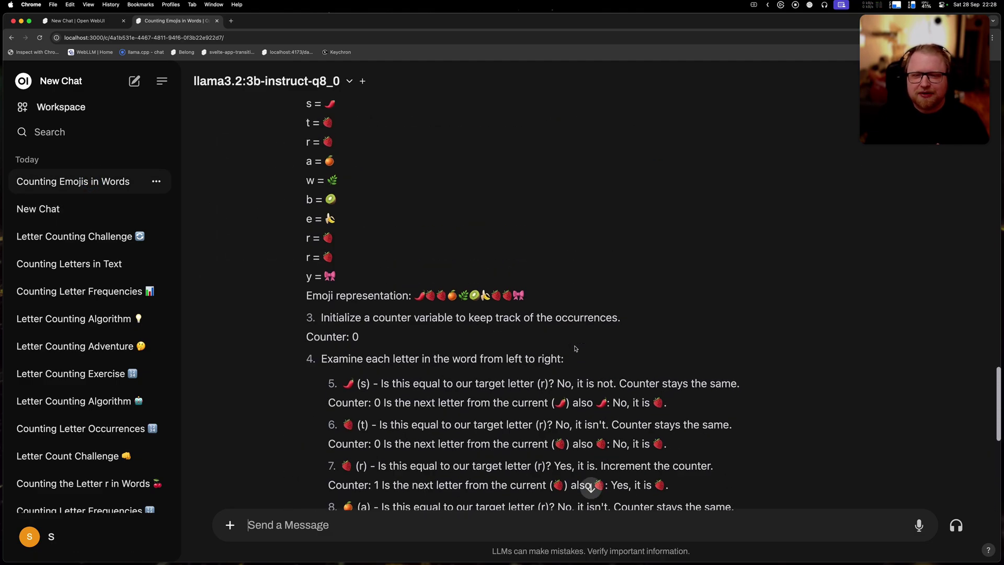
scroll(575, 348, up, 3)
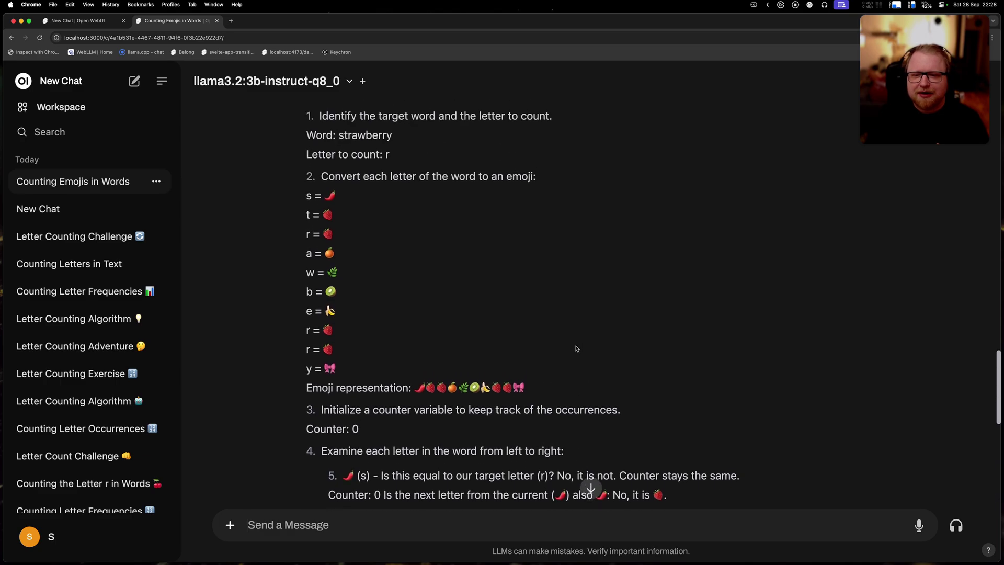
scroll(576, 348, up, 2)
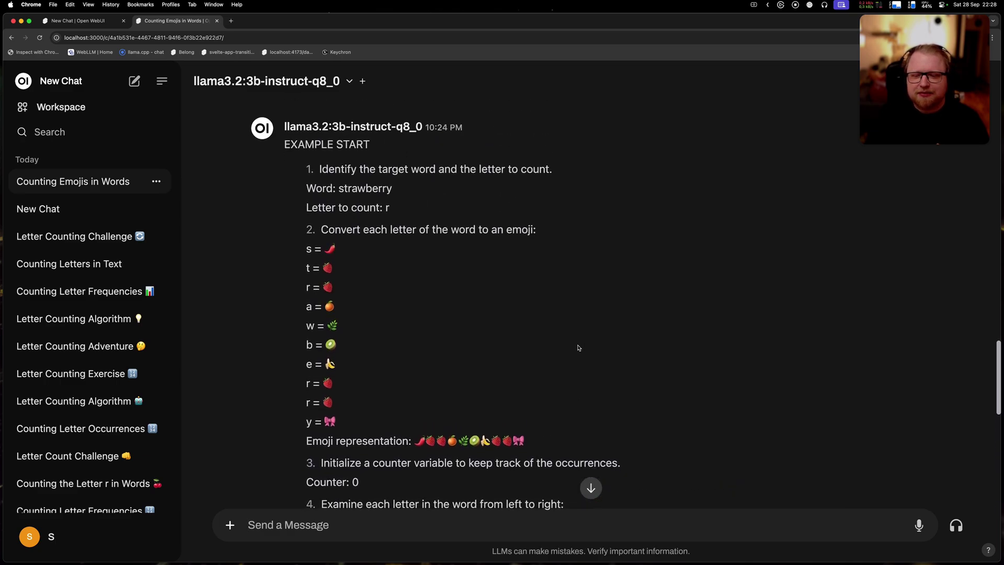
drag(307, 268, 346, 291)
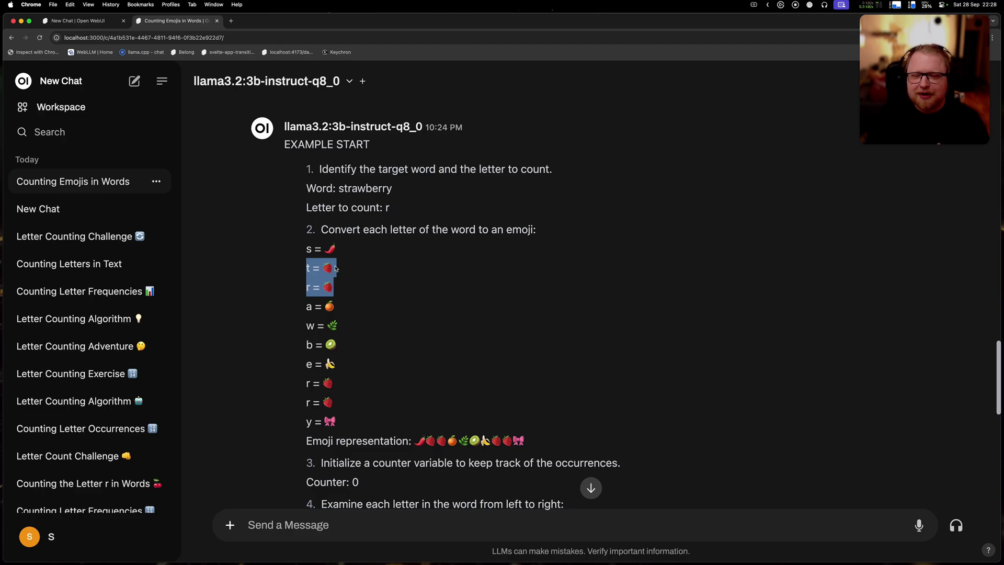
click(334, 269)
drag(309, 268, 339, 270)
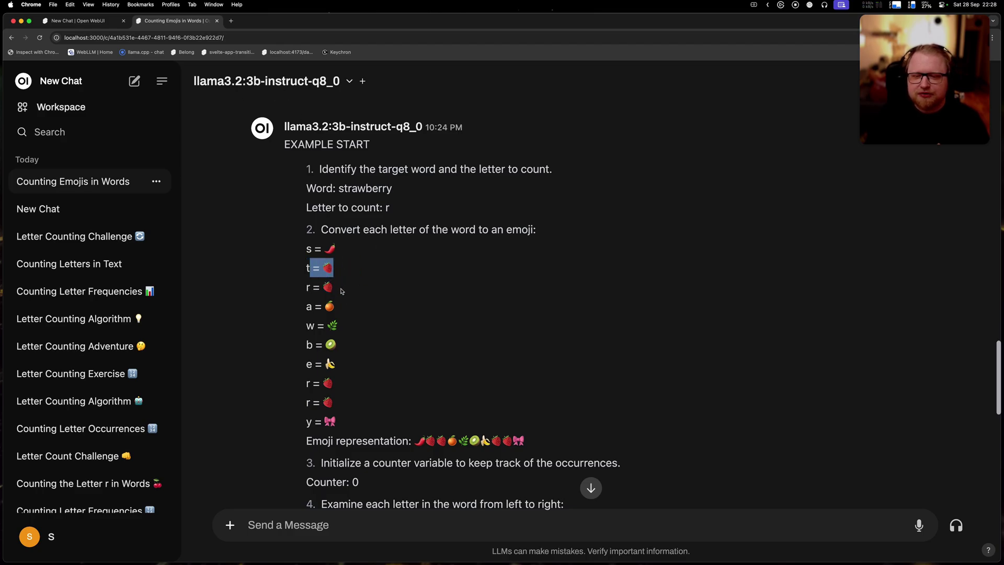
scroll(421, 293, down, 7)
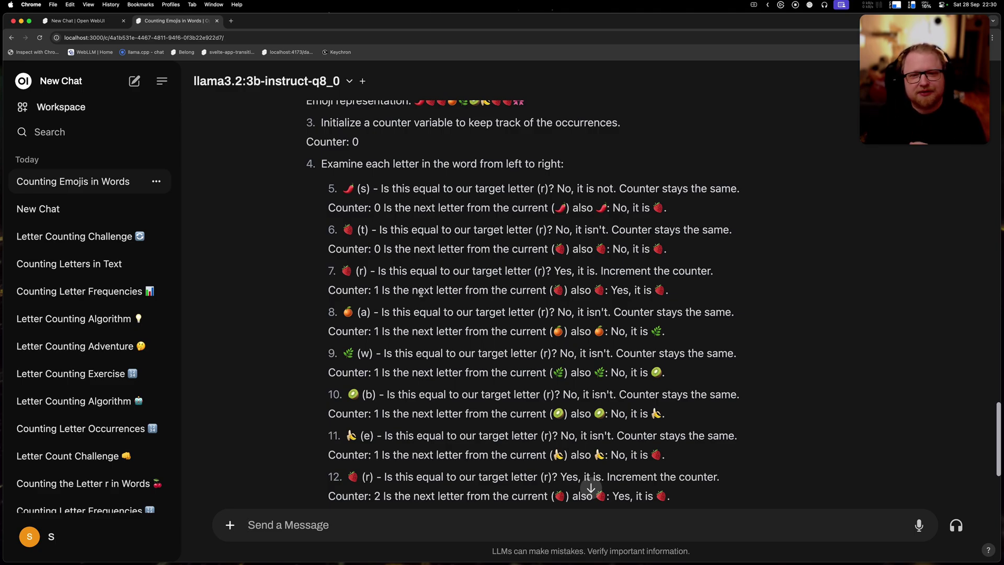
Return to Claude in Firefox and scroll to the 'Letter Occurrence Counter with Emoji Conversion' reply, version 21.
key(super+Tab)
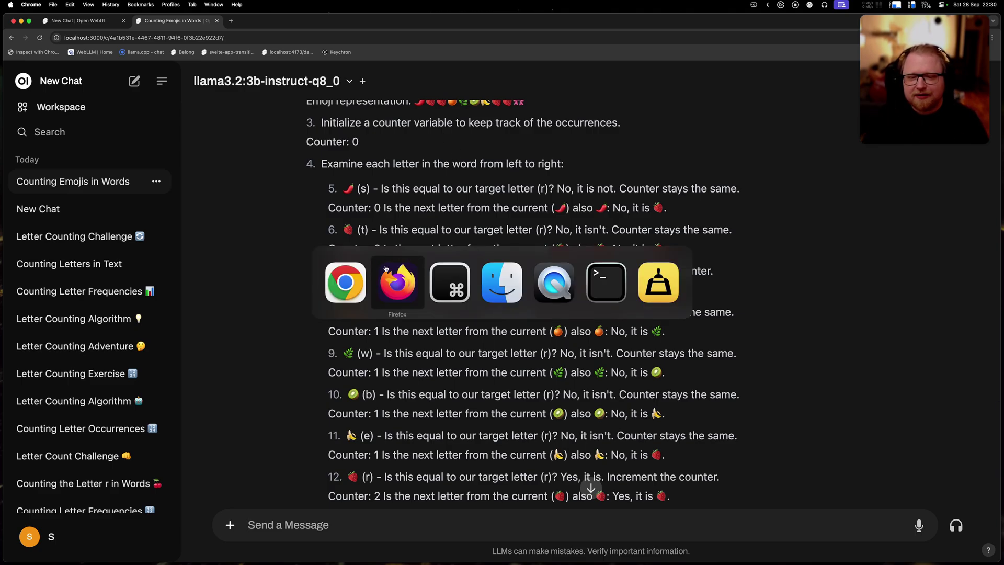
click(404, 284)
scroll(394, 358, up, 3)
scroll(393, 359, up, 10)
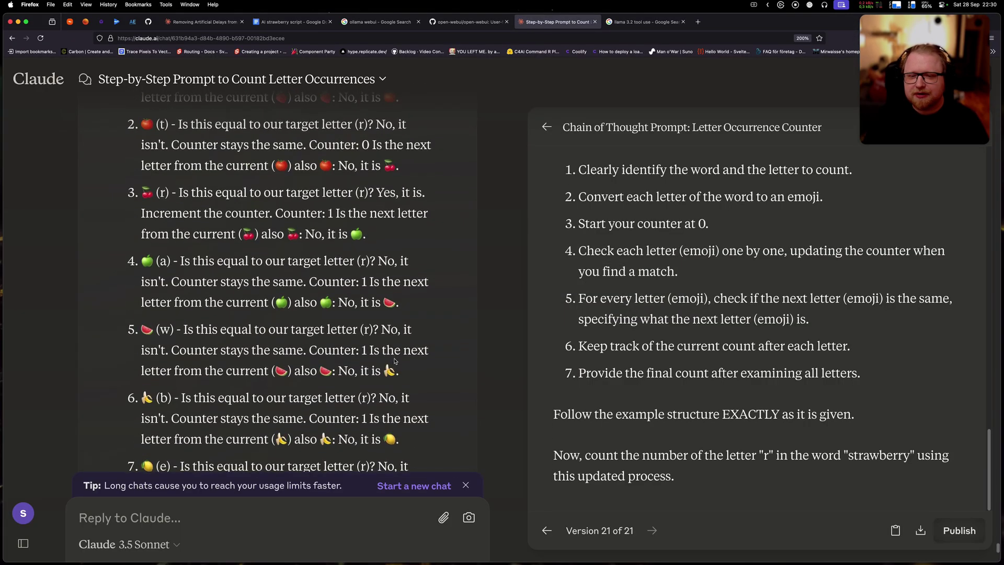
scroll(394, 359, up, 10)
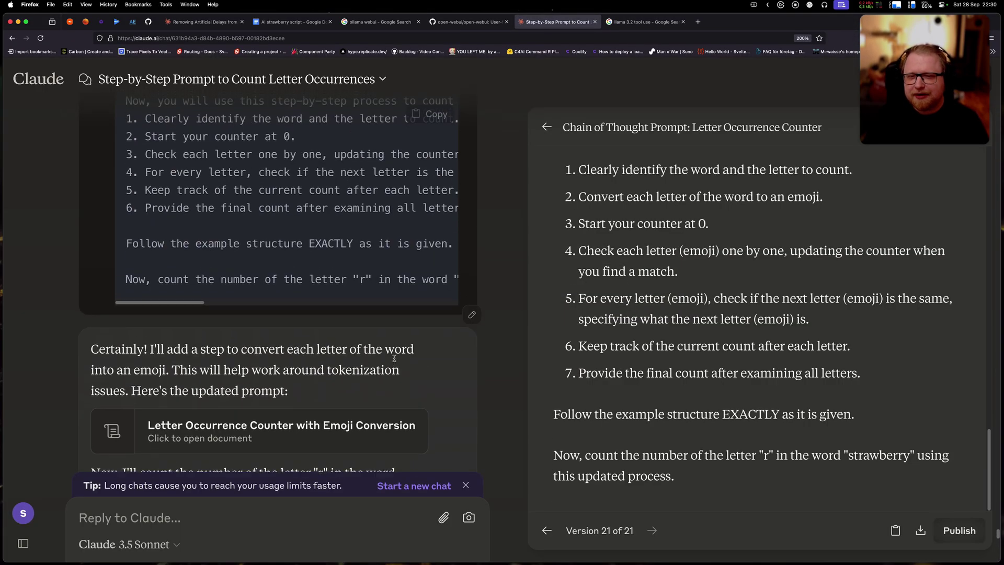
scroll(394, 361, up, 1)
scroll(394, 361, down, 4)
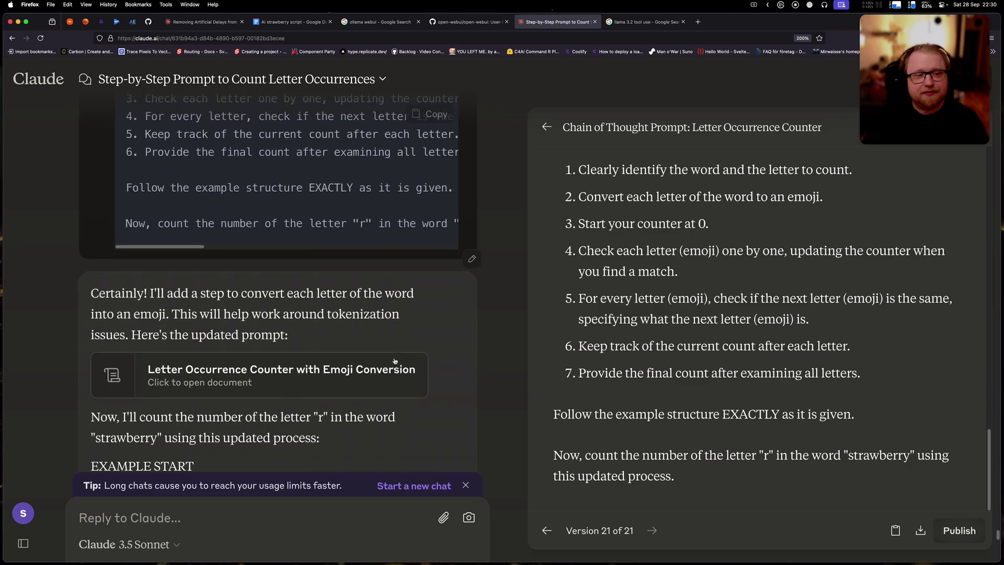